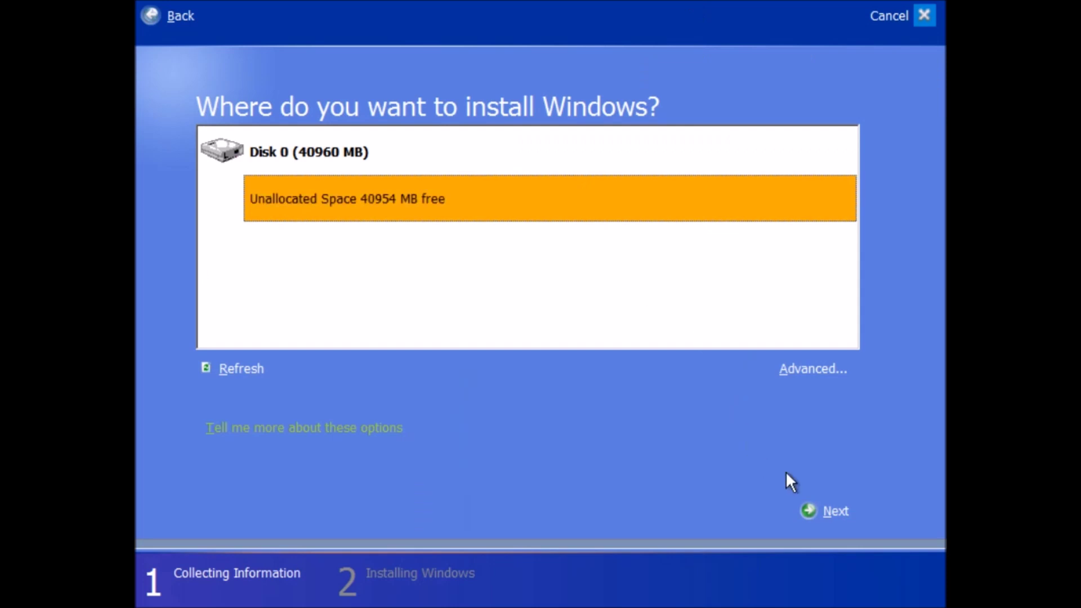
# - Install Windows on Disk 0's unallocated space and keep the suggested computer name
pyautogui.click(826, 507)
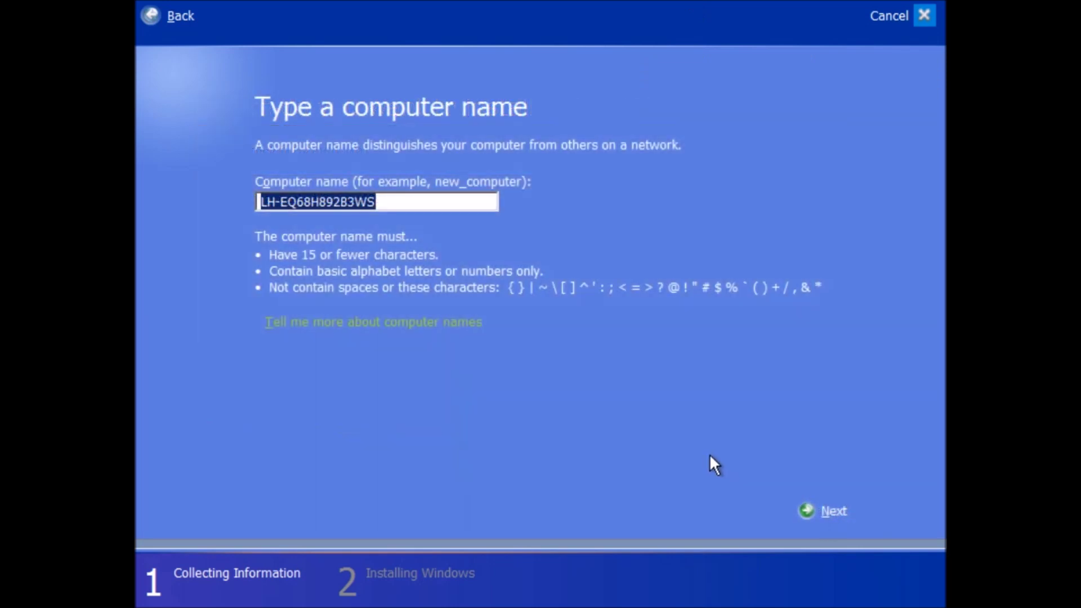
pyautogui.click(826, 511)
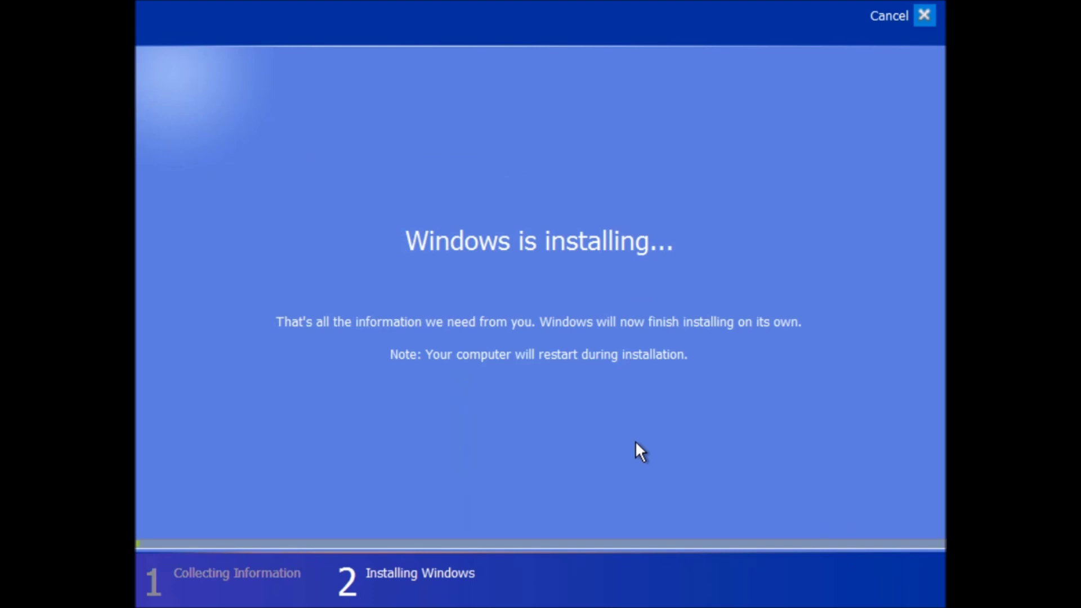
# - Open a command prompt over the running setup and try to show the Windows version with winver
pyautogui.hotkey('shift', 'F10')
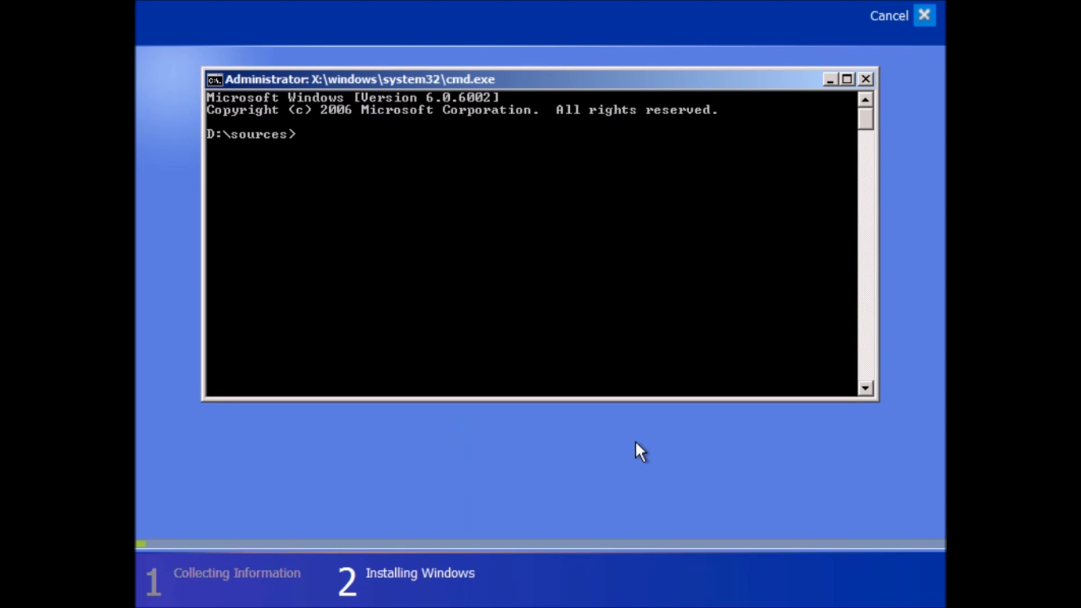
pyautogui.write('winver')
pyautogui.press('Return')
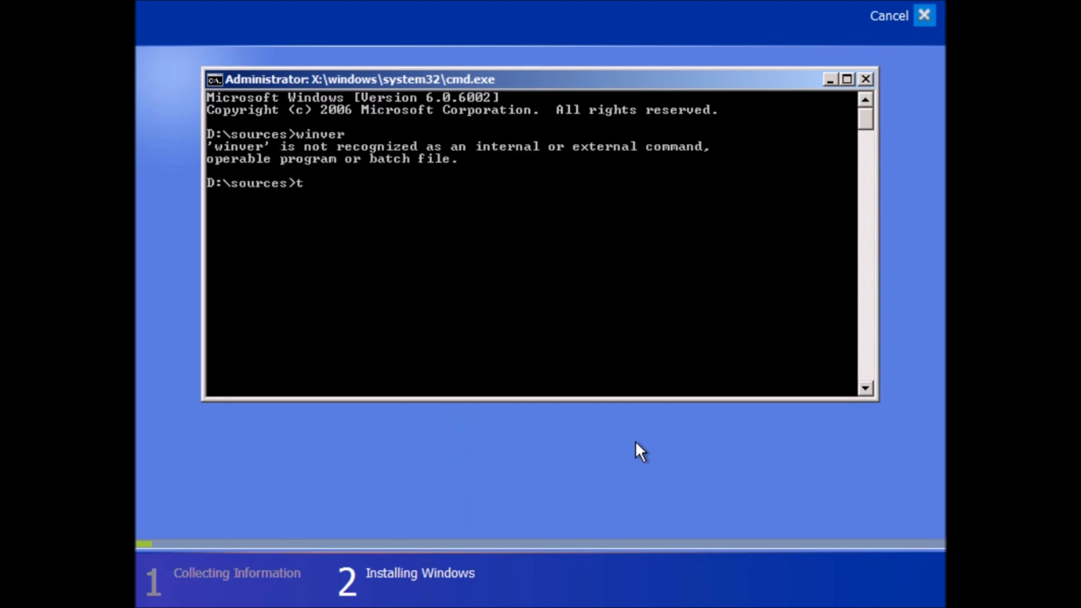
# - Launch Task Manager with taskmgr to view the setup's performance graphs, and close the command prompt
pyautogui.write('taskmgr')
pyautogui.press('Return')
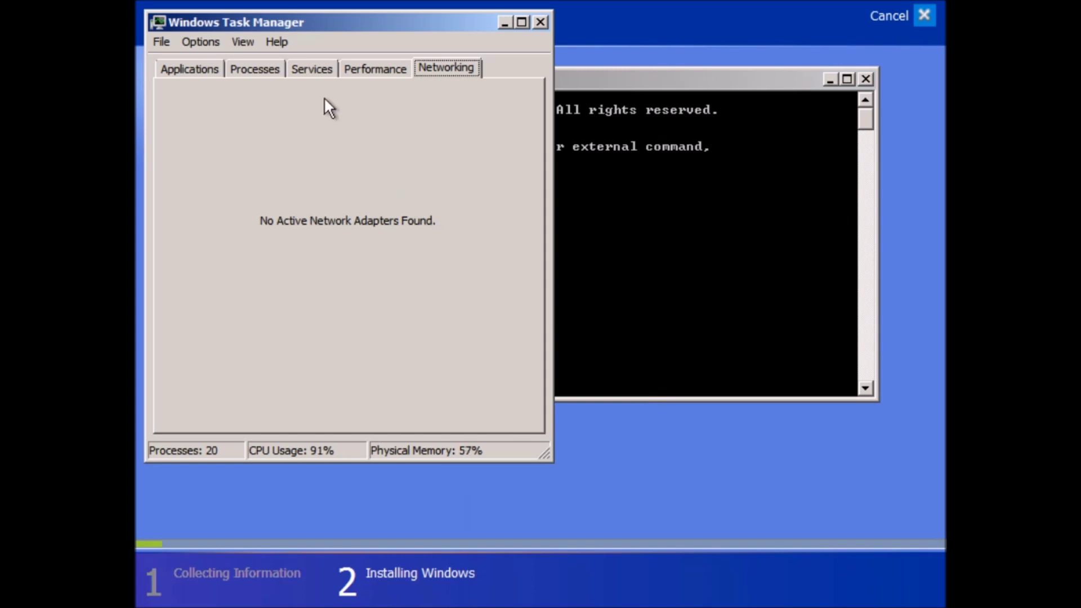
pyautogui.click(360, 69)
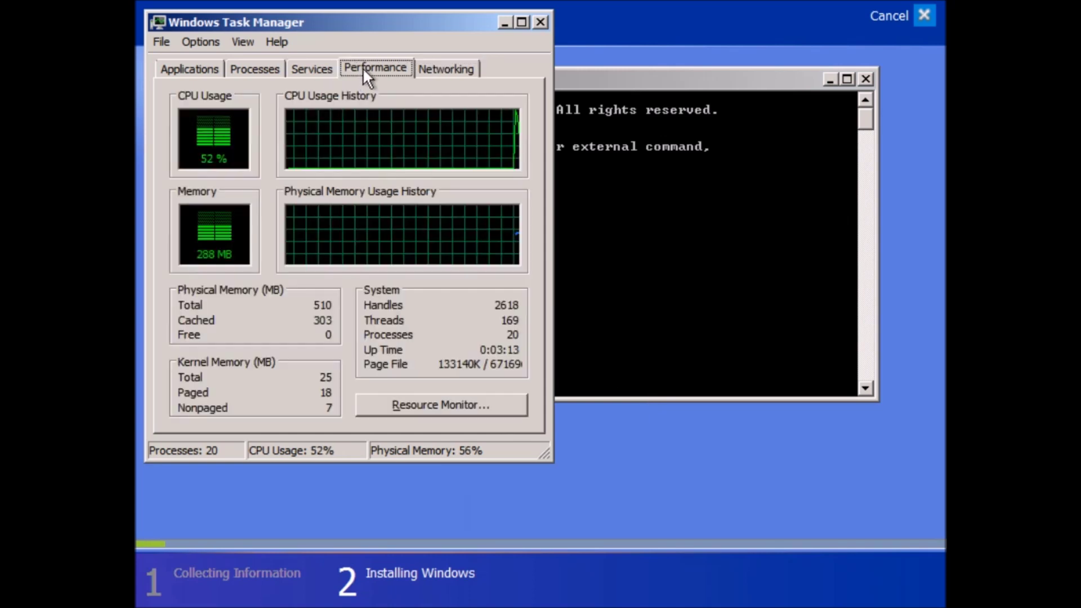
pyautogui.click(559, 215)
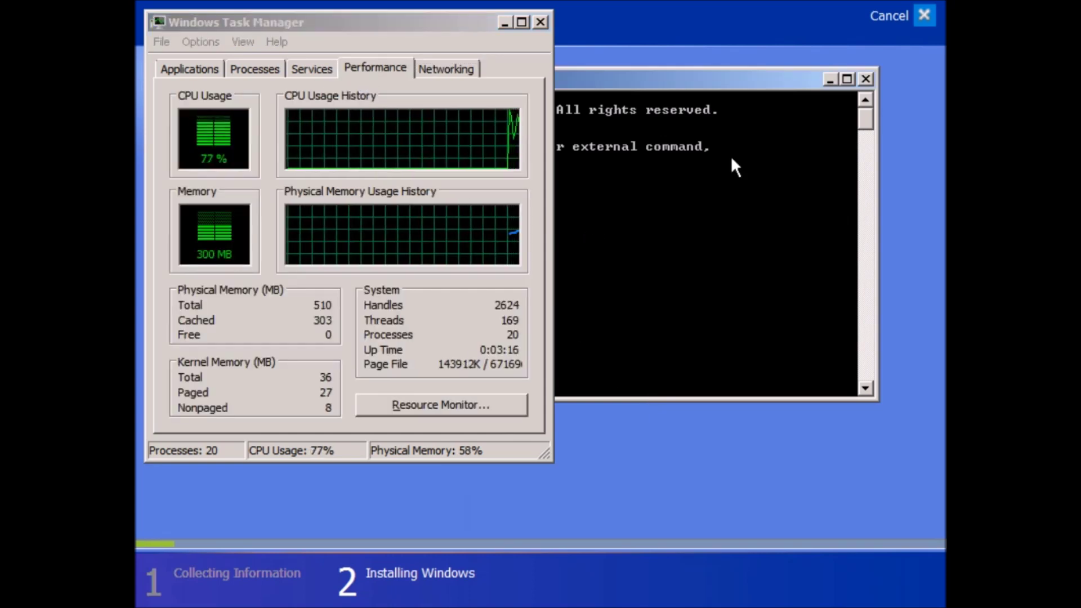
pyautogui.click(866, 79)
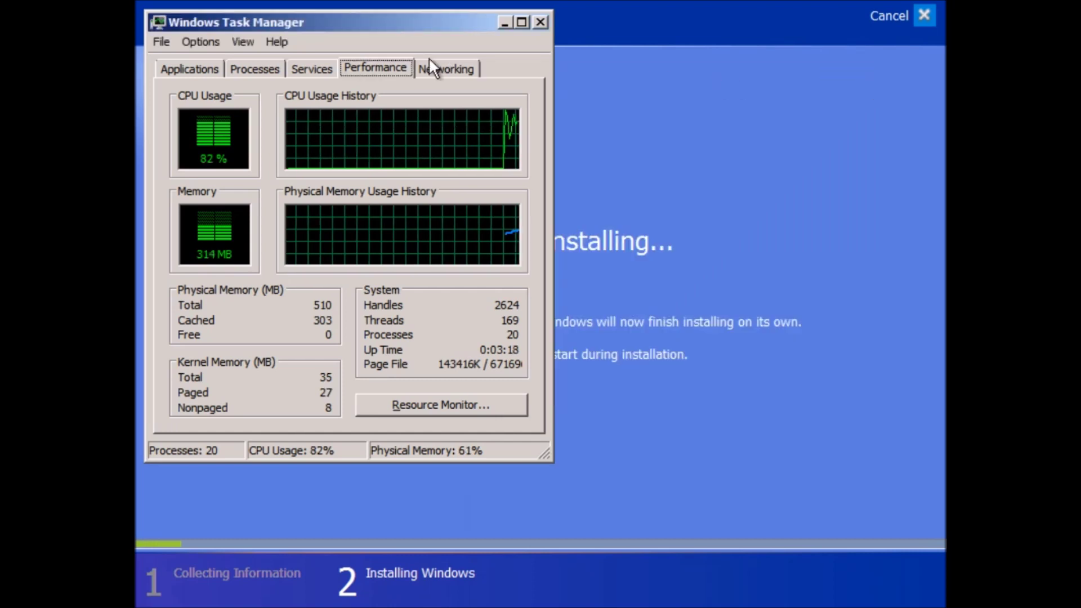
# - View Task Manager's version information, then close Task Manager
pyautogui.click(281, 39)
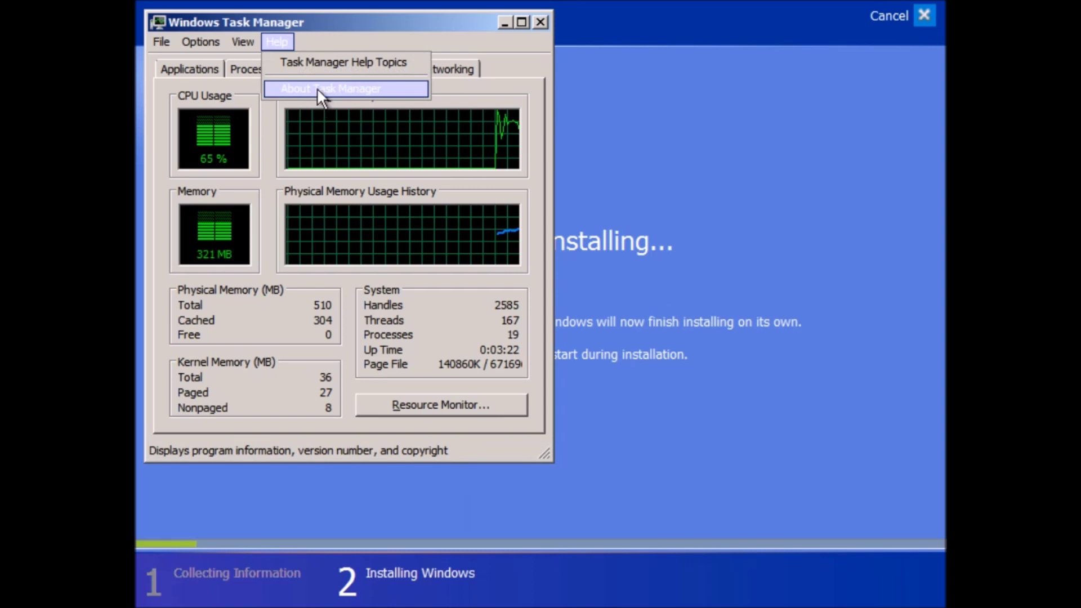
pyautogui.click(317, 88)
pyautogui.click(553, 478)
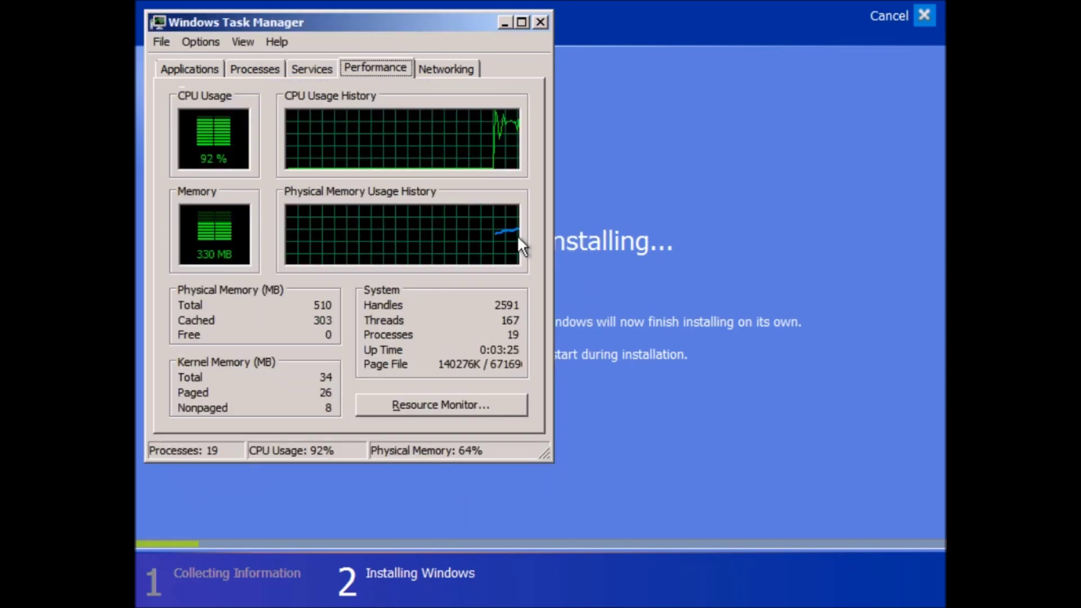
pyautogui.click(540, 22)
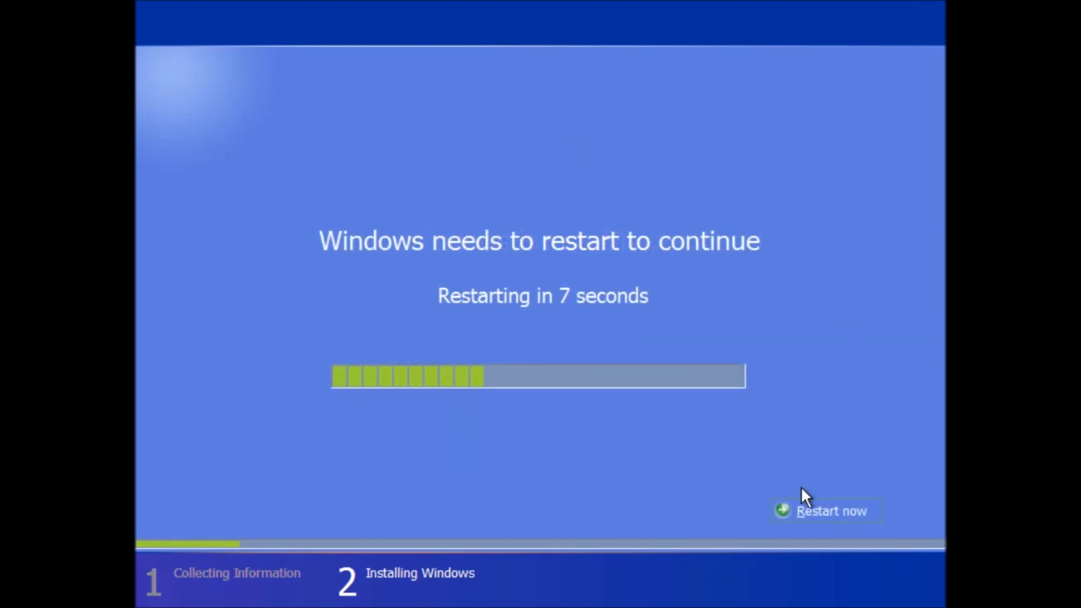
# - Restart the computer immediately and boot Microsoft Windows Longhorn through the advanced startup option Return to OS Choices Menu
pyautogui.click(813, 512)
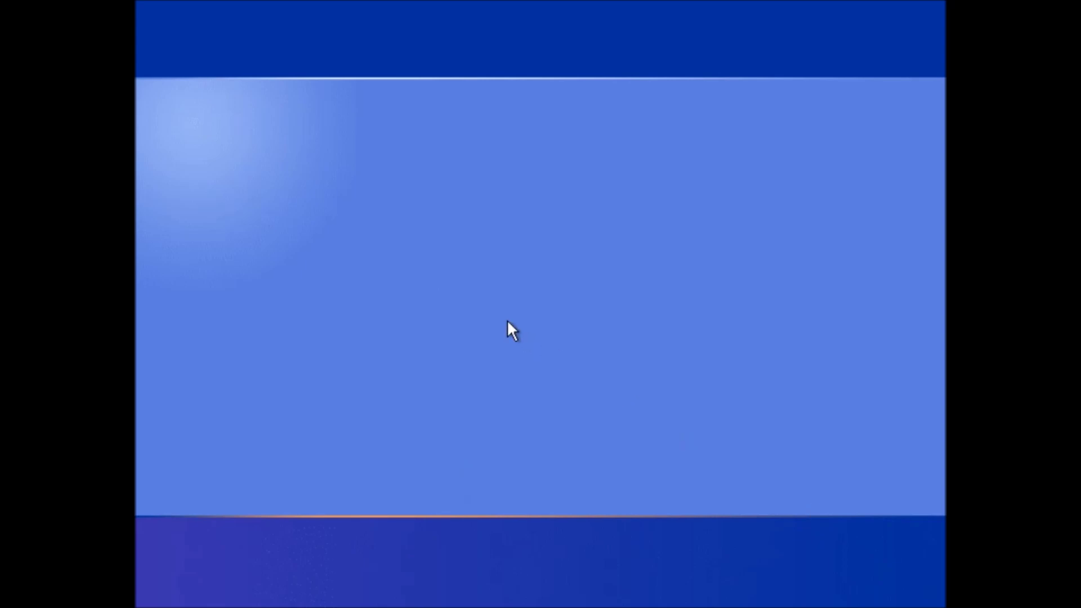
pyautogui.press('F8')
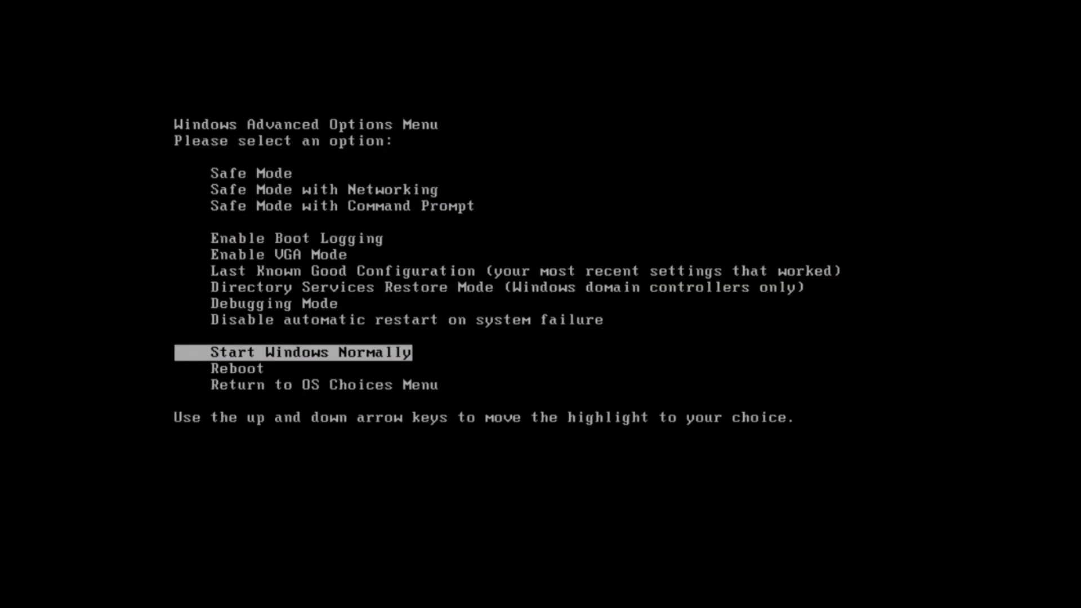
pyautogui.press('Down')
pyautogui.press('Down')
pyautogui.press('Return')
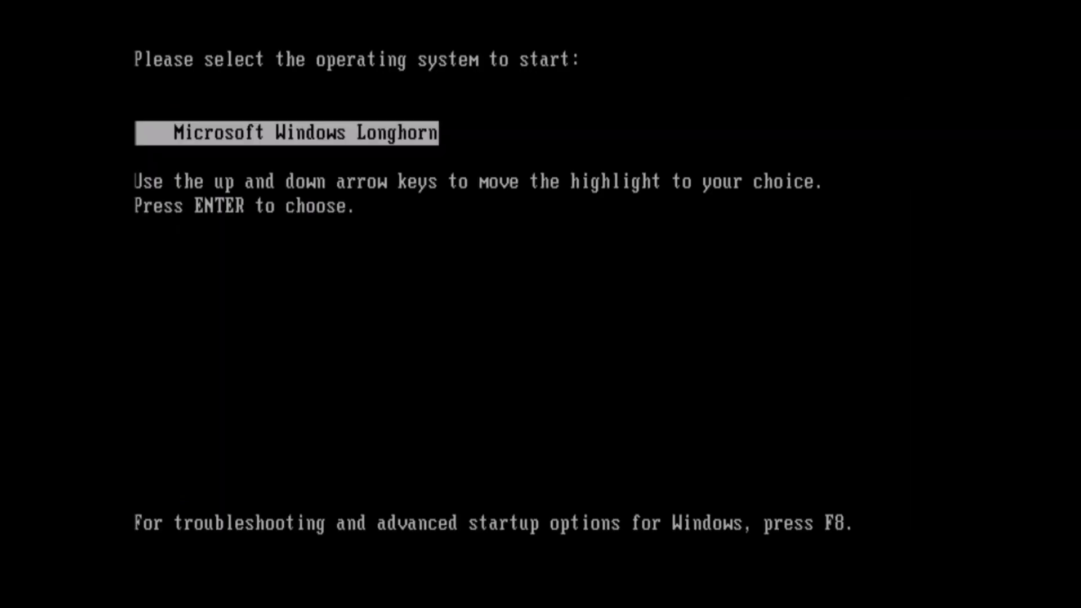
pyautogui.press('Return')
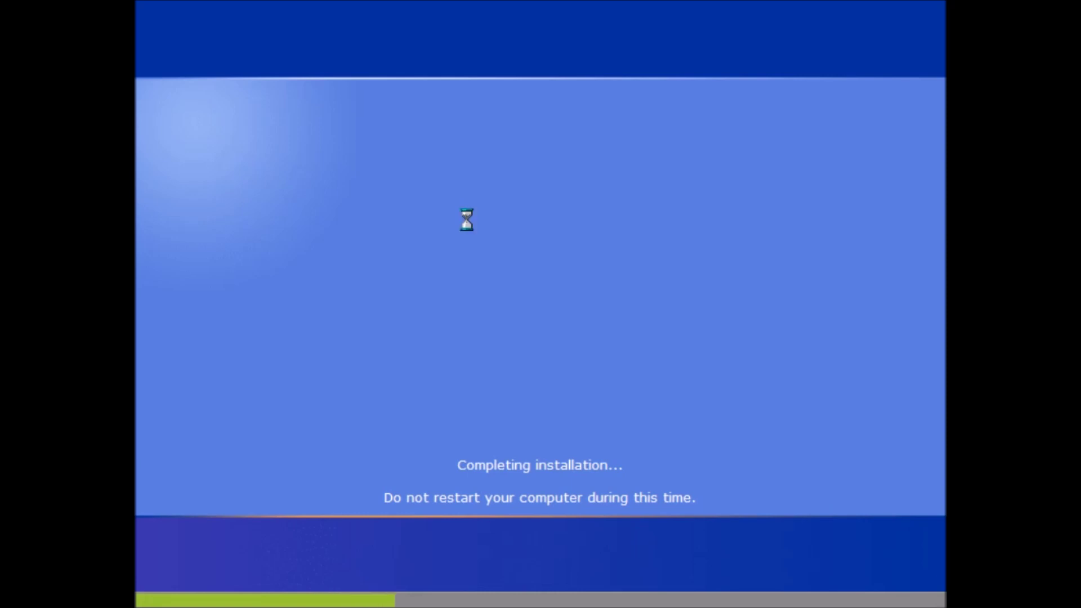
# - Open a command prompt while the installation completes and check the Windows version with winver
pyautogui.hotkey('shift', 'F10')
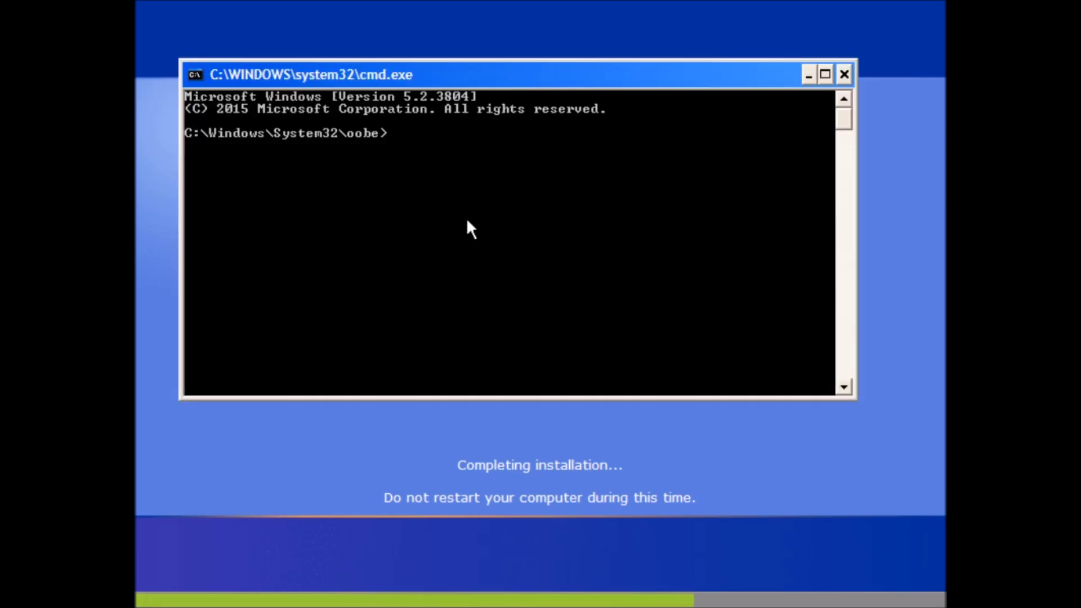
pyautogui.write('winver')
pyautogui.press('Return')
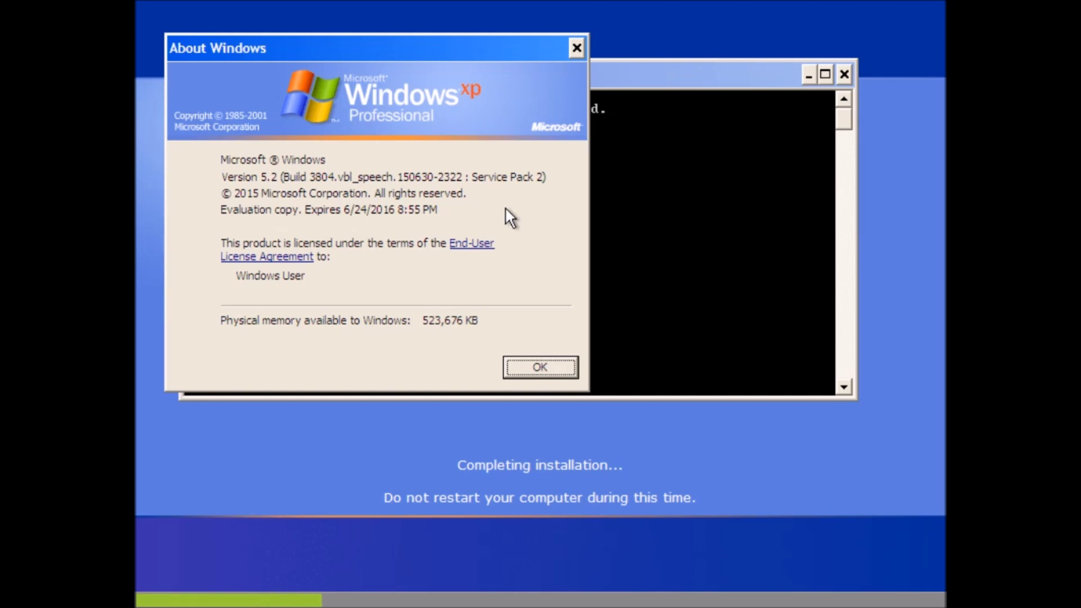
pyautogui.click(528, 359)
# - Run taskmgr, view Task Manager's version information, and close Task Manager
pyautogui.write('taskmgr')
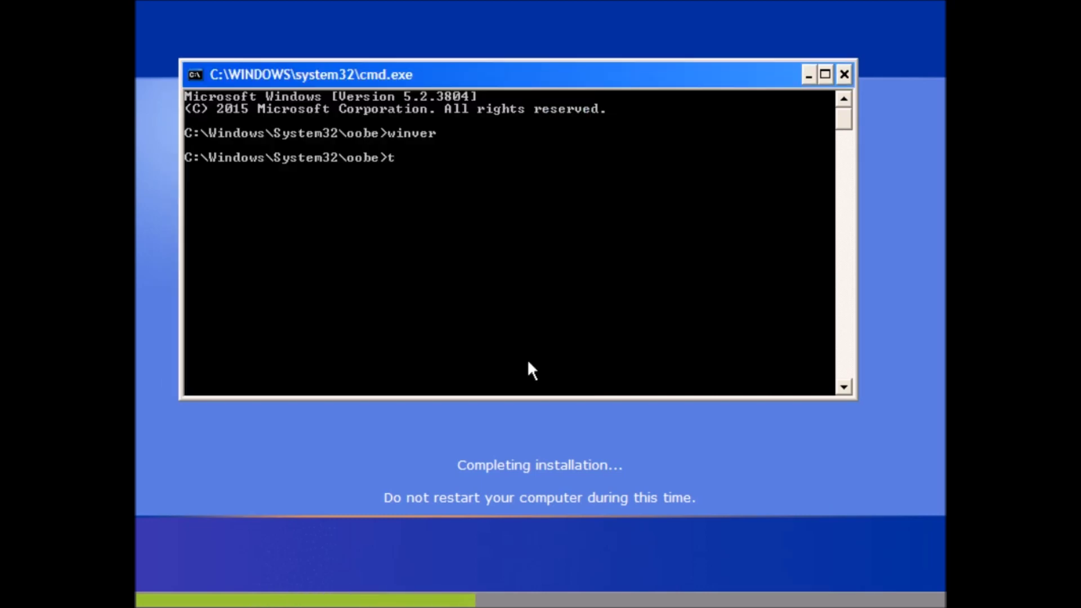
pyautogui.press('Return')
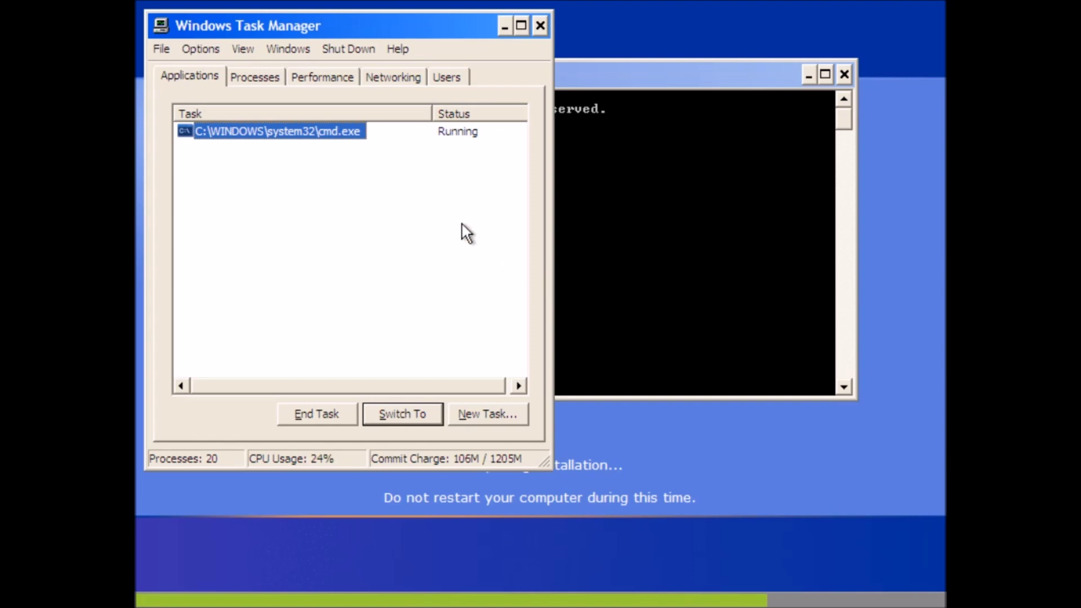
pyautogui.click(451, 164)
pyautogui.click(398, 48)
pyautogui.click(432, 95)
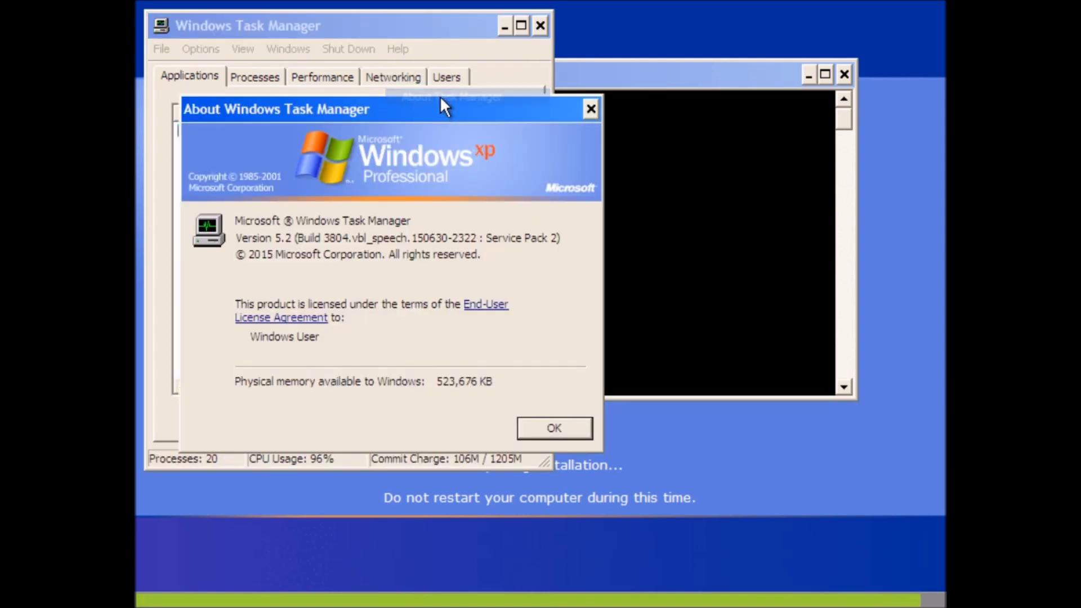
pyautogui.click(560, 427)
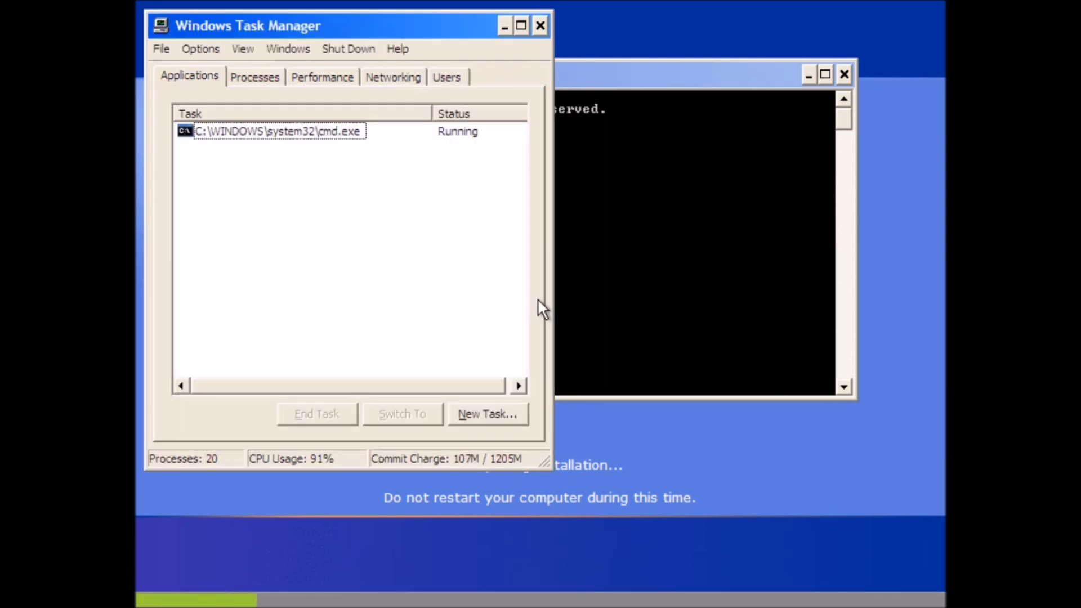
pyautogui.click(540, 26)
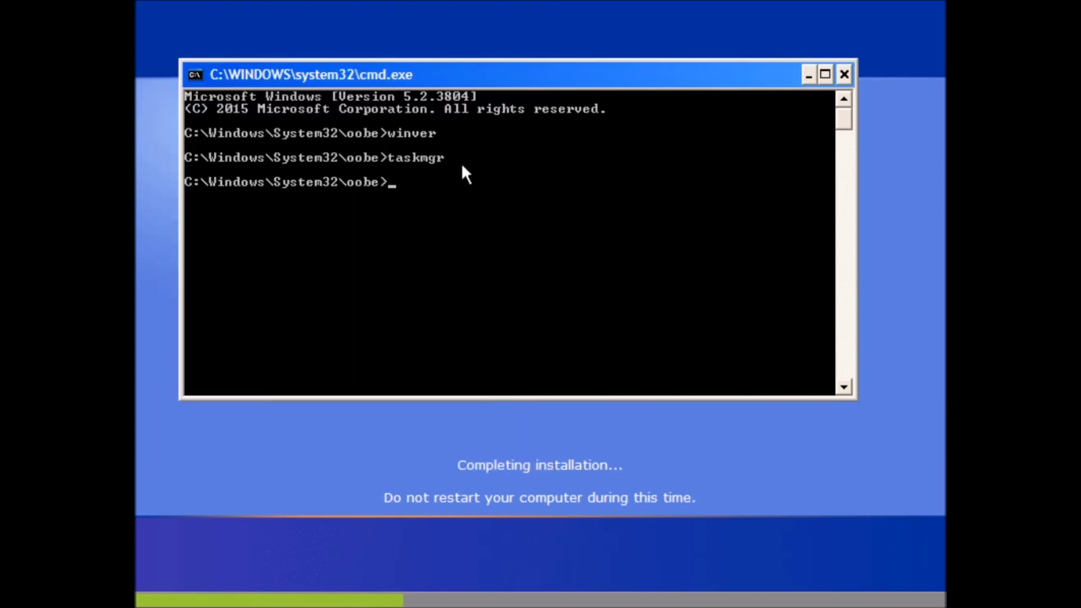
# - Check the Windows version once more with winver, and close the command prompt
pyautogui.write('winver')
pyautogui.press('Return')
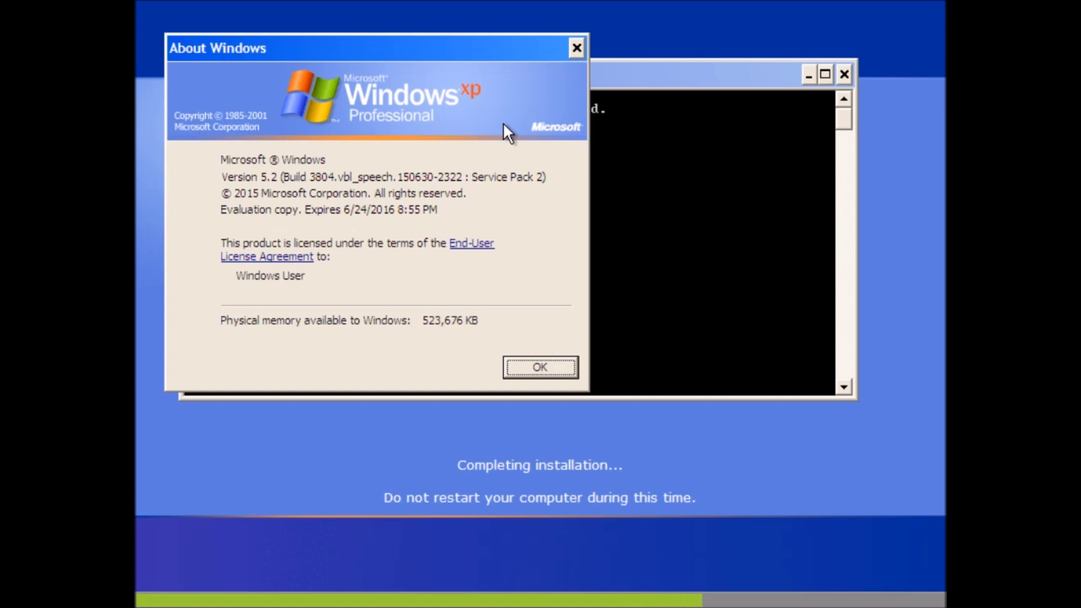
pyautogui.press('Return')
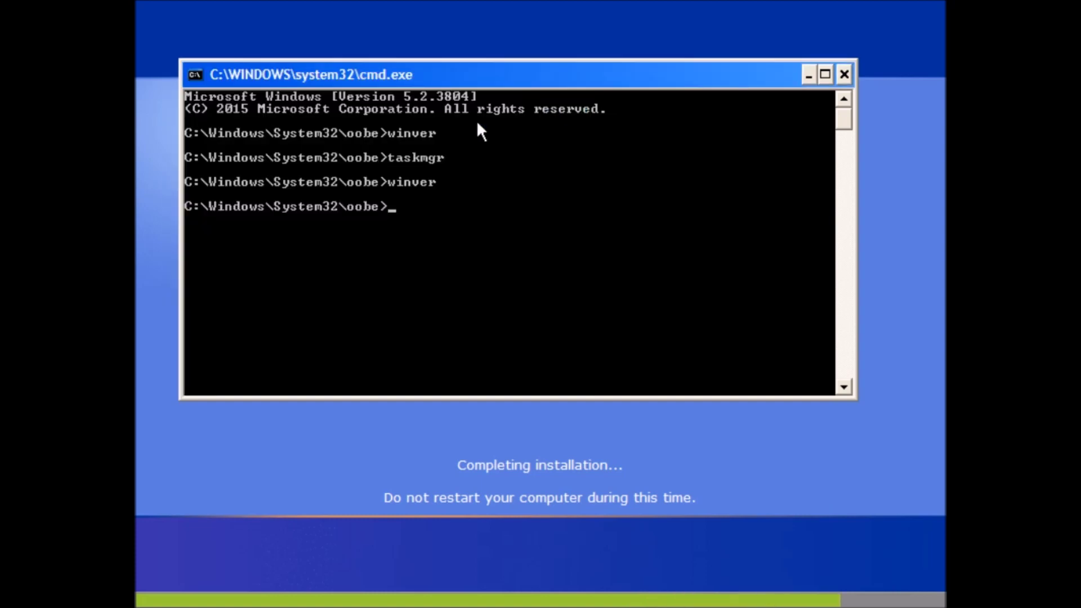
pyautogui.doubleClick(194, 75)
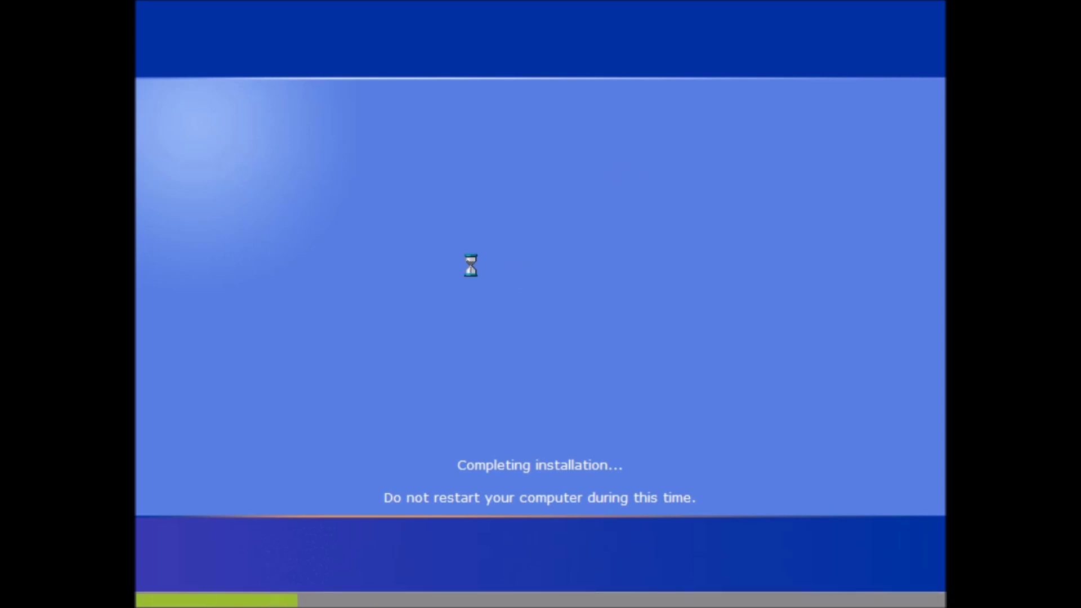
# - Open a new command prompt during installation and run taskmgr to view the CPU and page file performance graphs
pyautogui.hotkey('shift', 'F10')
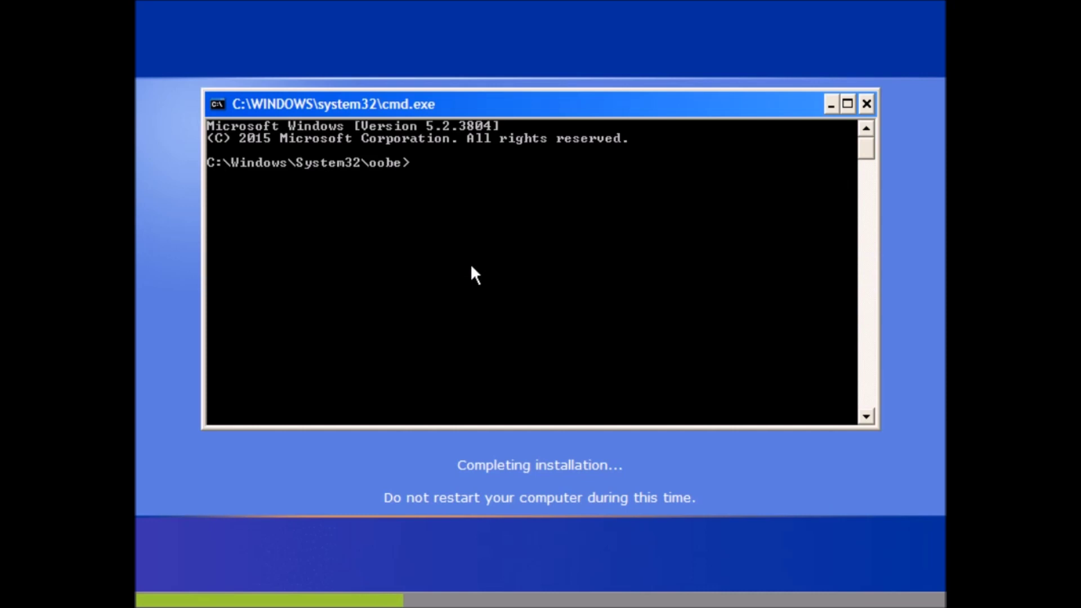
pyautogui.write('taskmgr')
pyautogui.press('Return')
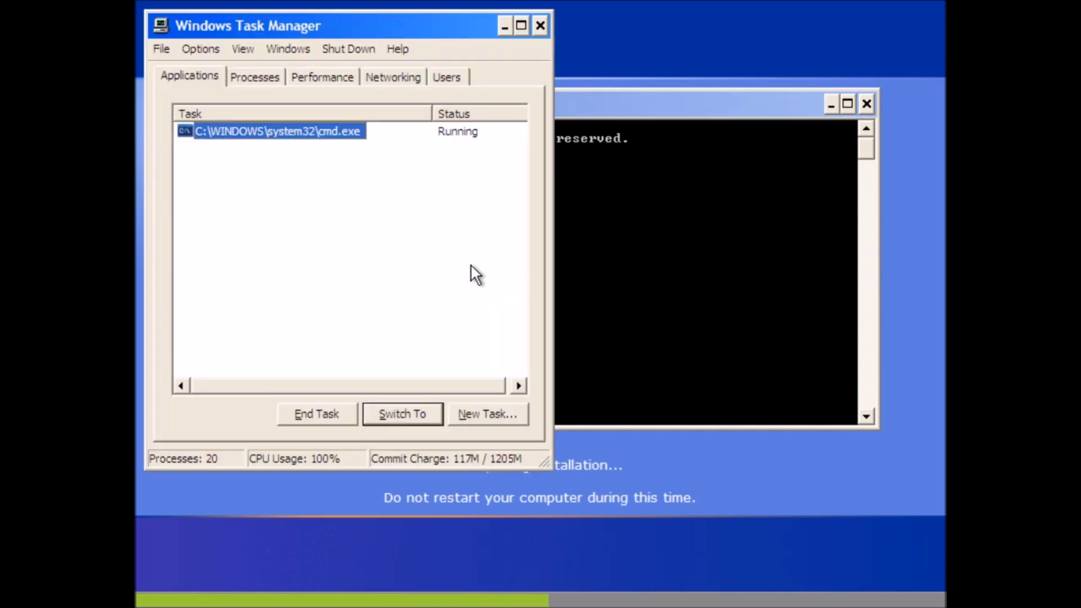
pyautogui.click(472, 268)
pyautogui.click(345, 80)
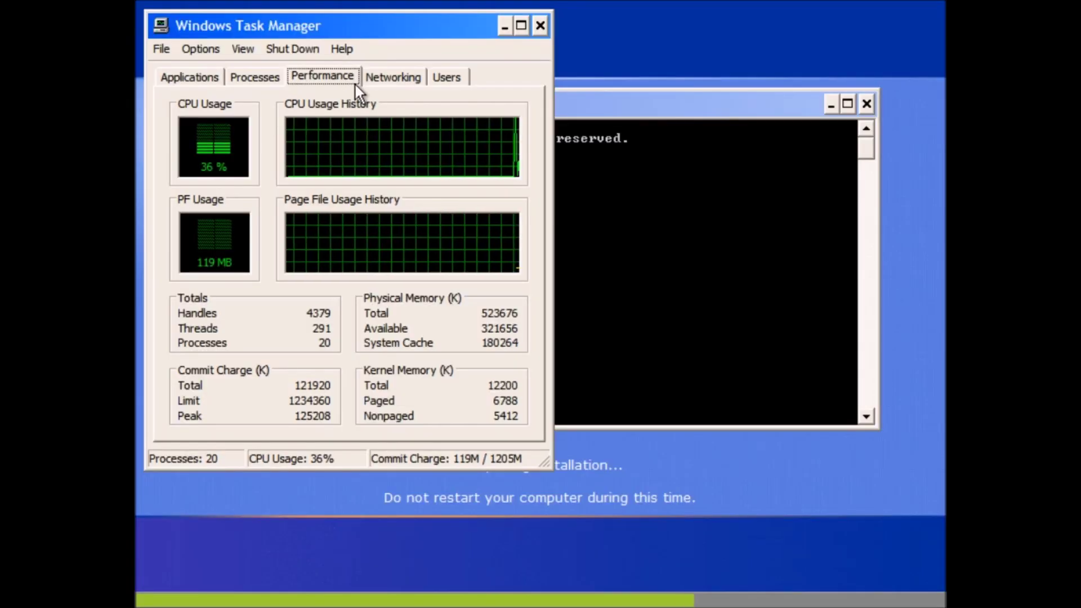
pyautogui.click(596, 228)
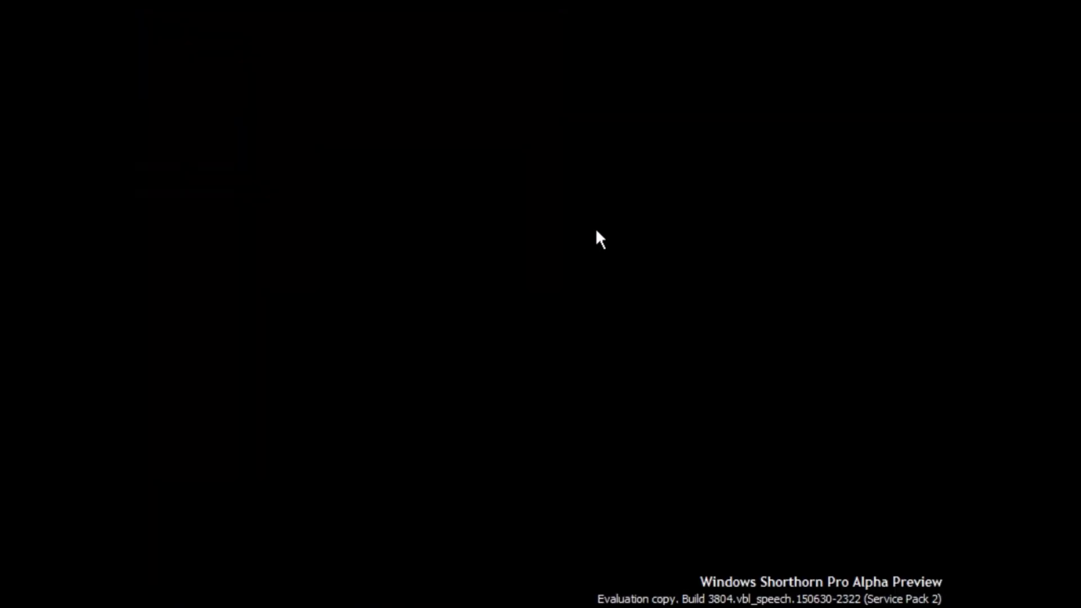
# - Bring up the Windows Advanced Options Menu, return to the OS choices, and start Microsoft Windows Longhorn
pyautogui.press('F8')
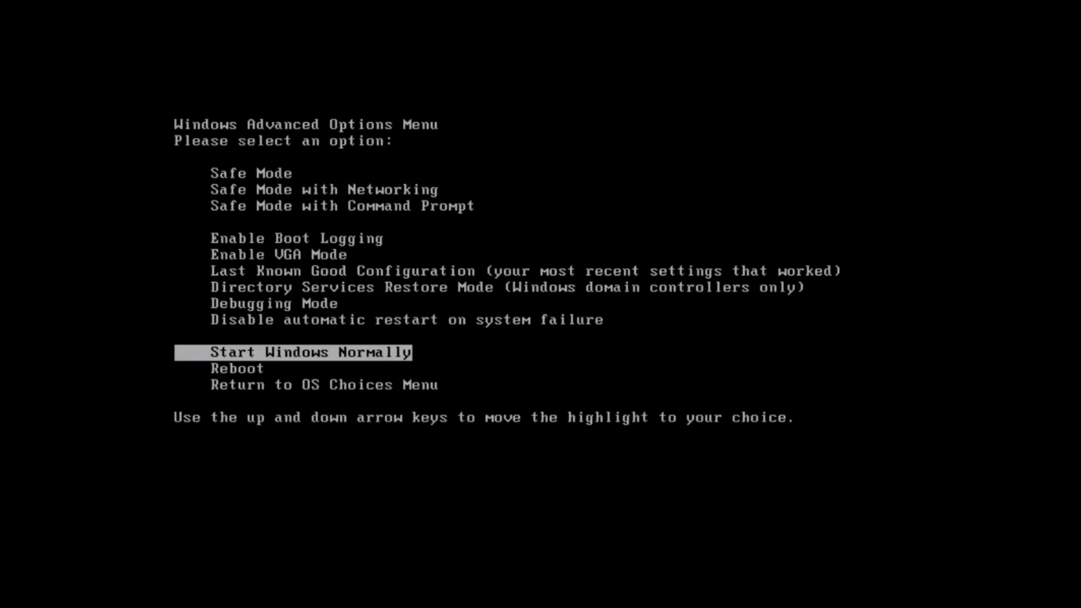
pyautogui.press('Down')
pyautogui.press('Down')
pyautogui.press('Return')
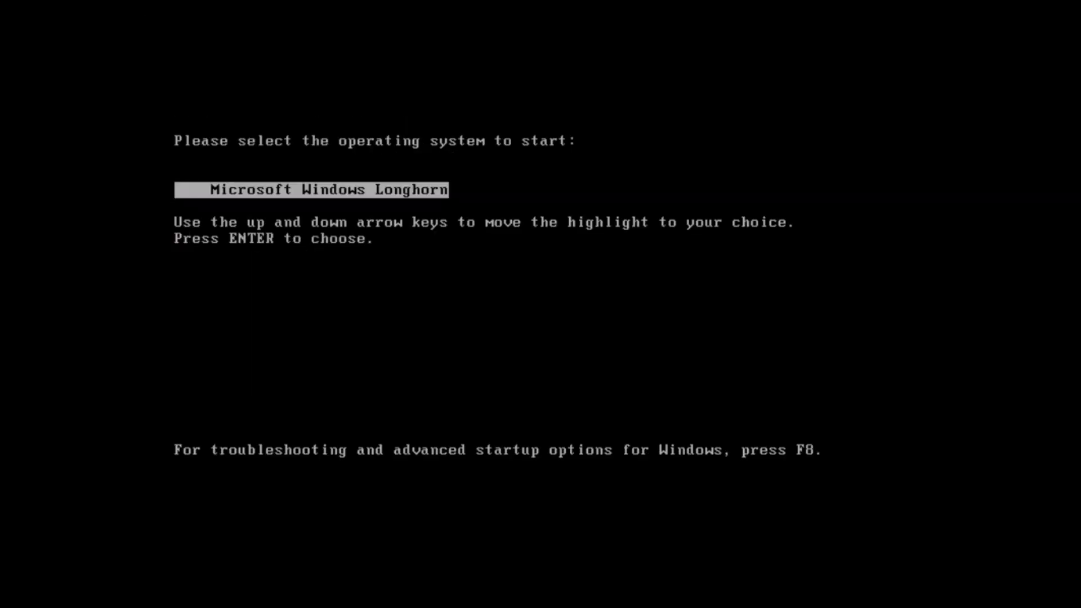
pyautogui.press('Return')
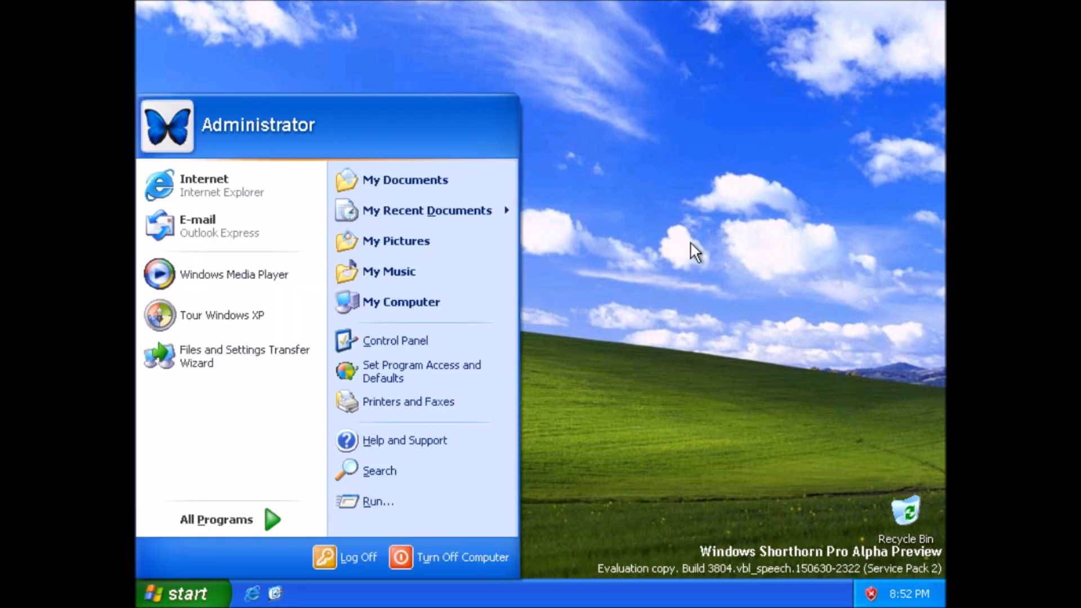
# - Set the display to 1024 by 768 pixels at 32-bit color, keep the settings, and move the Recycle Bin to the desktop's lower-right corner
pyautogui.click(624, 282)
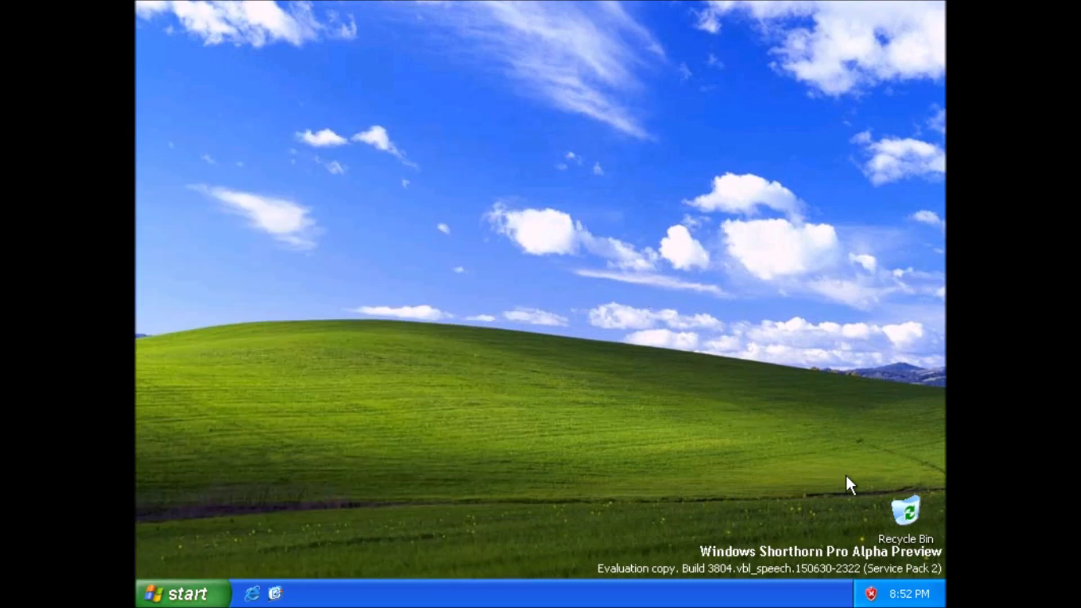
pyautogui.rightClick(679, 383)
pyautogui.click(732, 512)
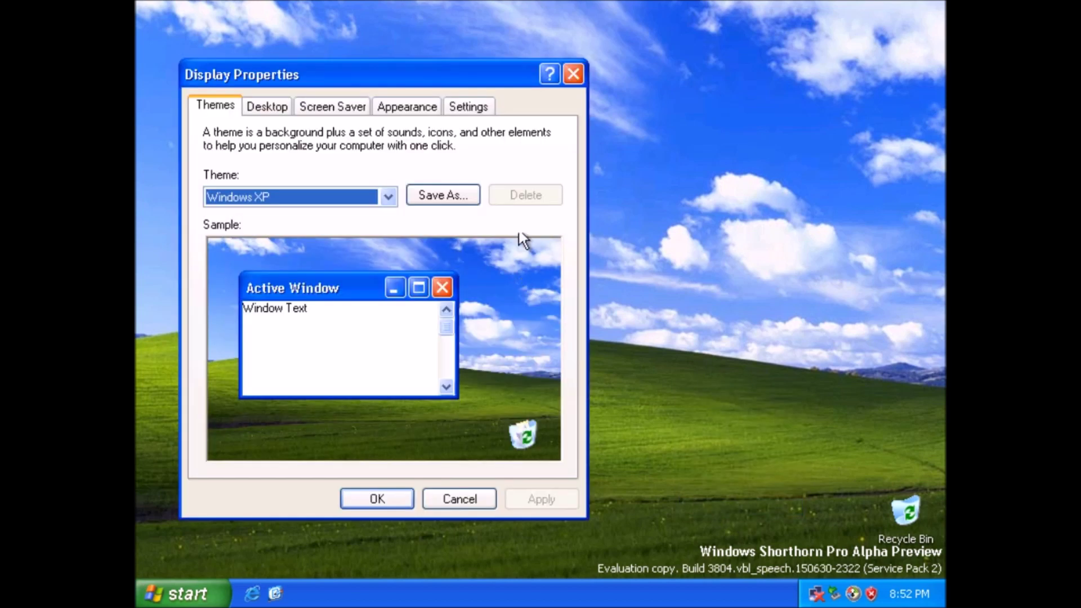
pyautogui.click(469, 106)
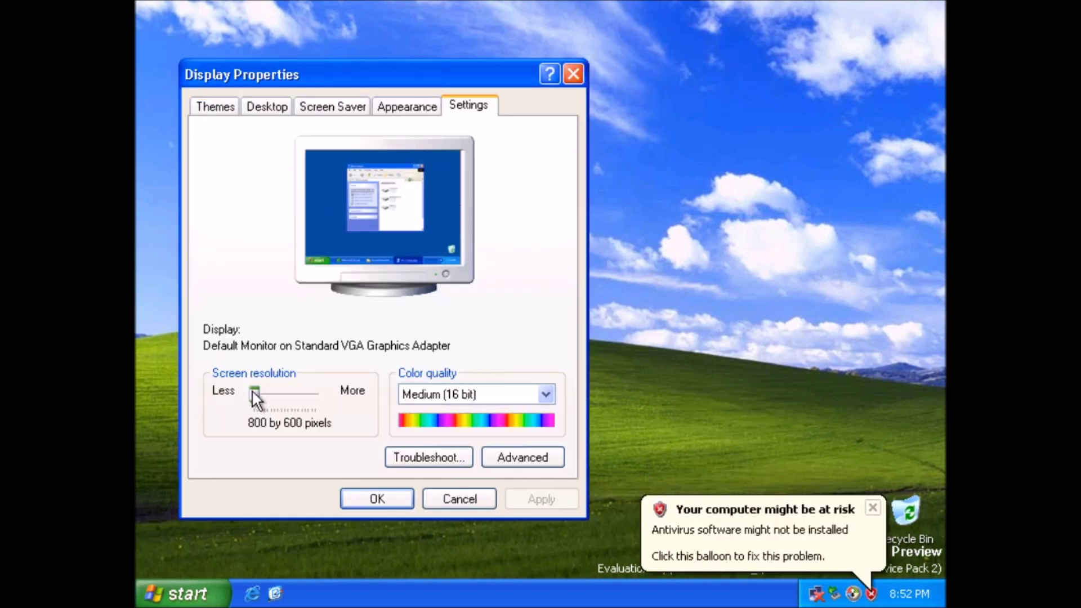
pyautogui.moveTo(251, 390); pyautogui.dragTo(255, 391)
pyautogui.click(357, 499)
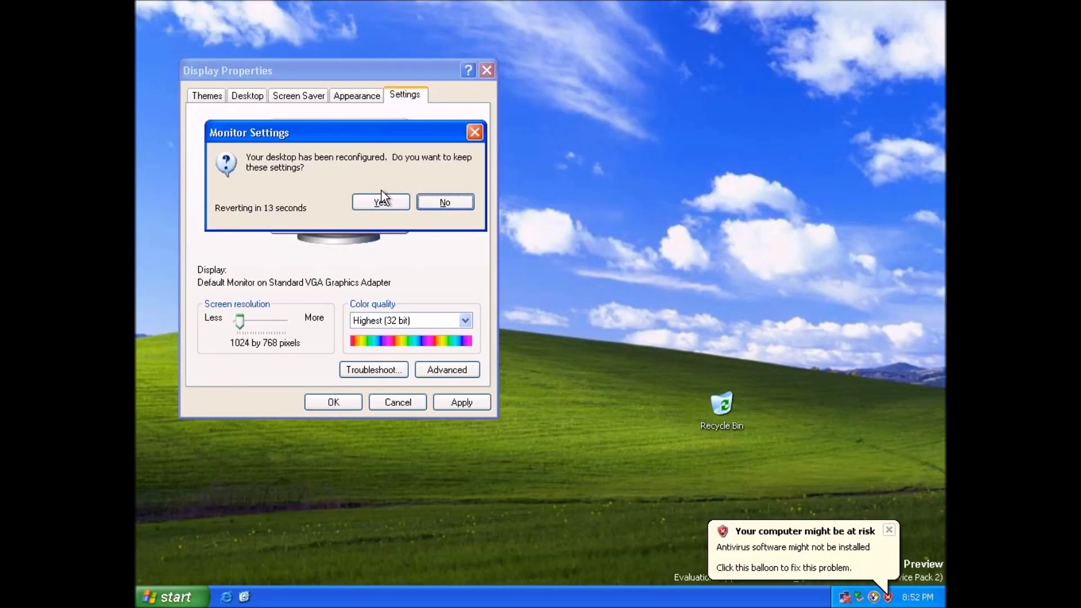
pyautogui.click(381, 203)
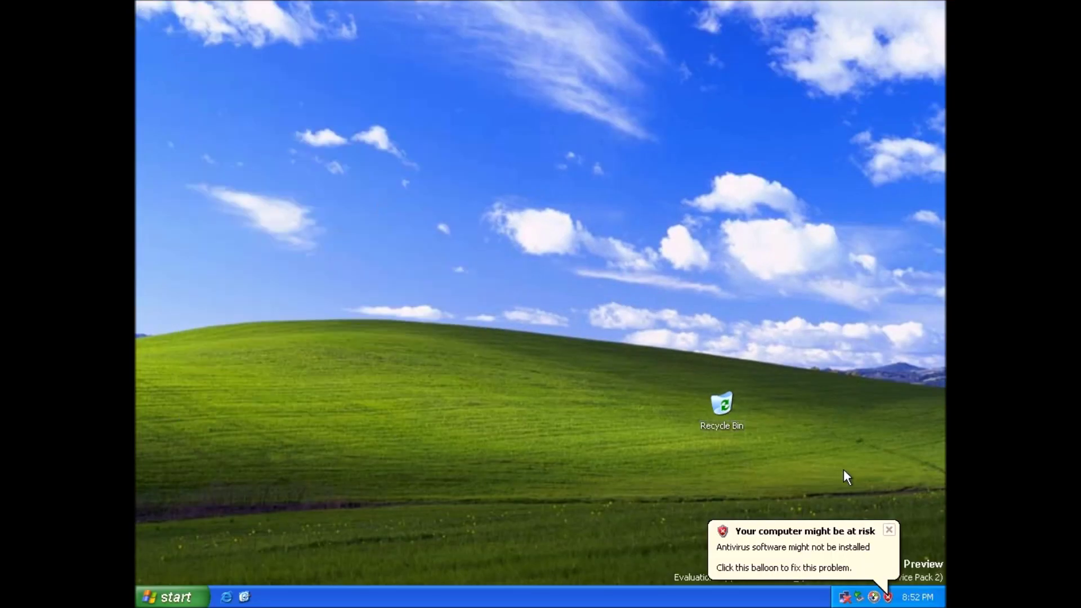
pyautogui.click(890, 530)
pyautogui.moveTo(844, 491); pyautogui.dragTo(896, 510)
# - Show the My Documents, My Computer, My Network Places and Internet Explorer icons on the desktop, and dismiss the Windows XP tour balloon
pyautogui.rightClick(626, 326)
pyautogui.click(668, 420)
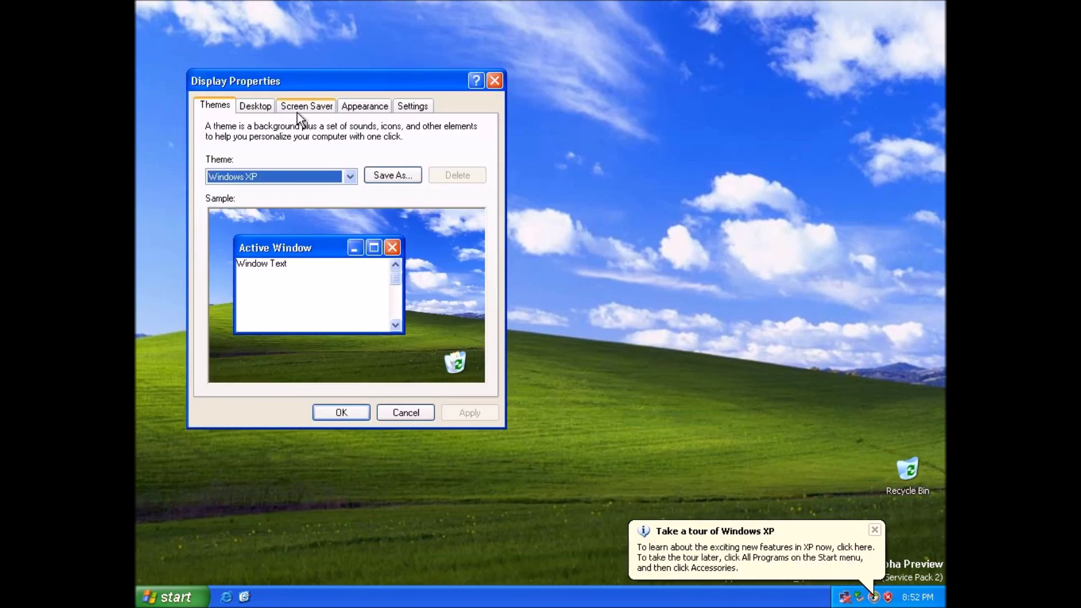
pyautogui.click(255, 105)
pyautogui.click(280, 379)
pyautogui.click(275, 202)
pyautogui.click(278, 219)
pyautogui.click(374, 203)
pyautogui.click(377, 219)
pyautogui.click(411, 469)
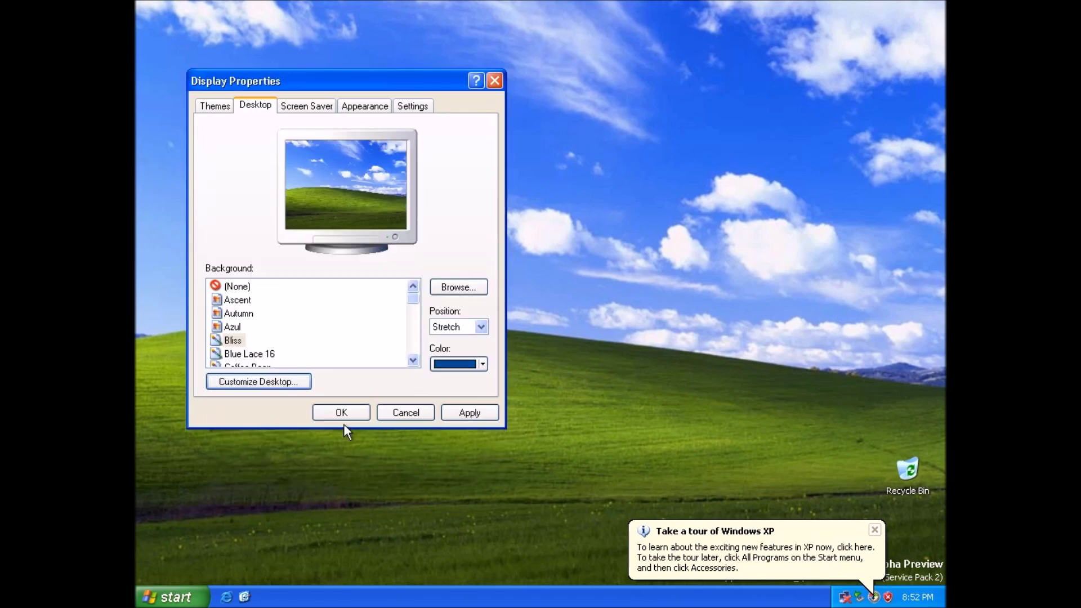
pyautogui.click(344, 417)
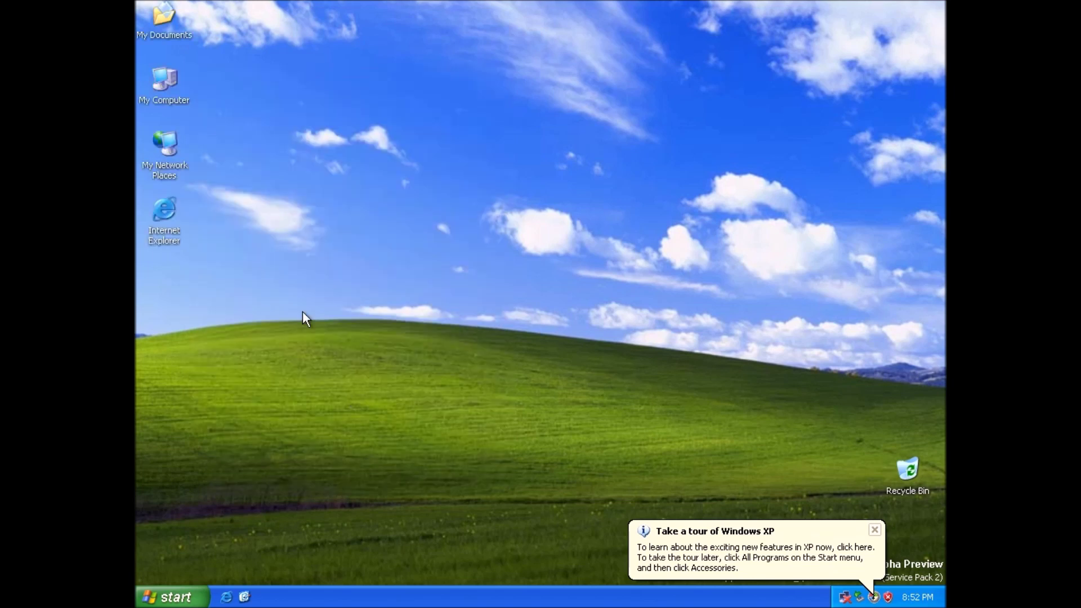
pyautogui.click(875, 530)
# - Open My Computer, view the About Windows version information, and close it
pyautogui.doubleClick(176, 101)
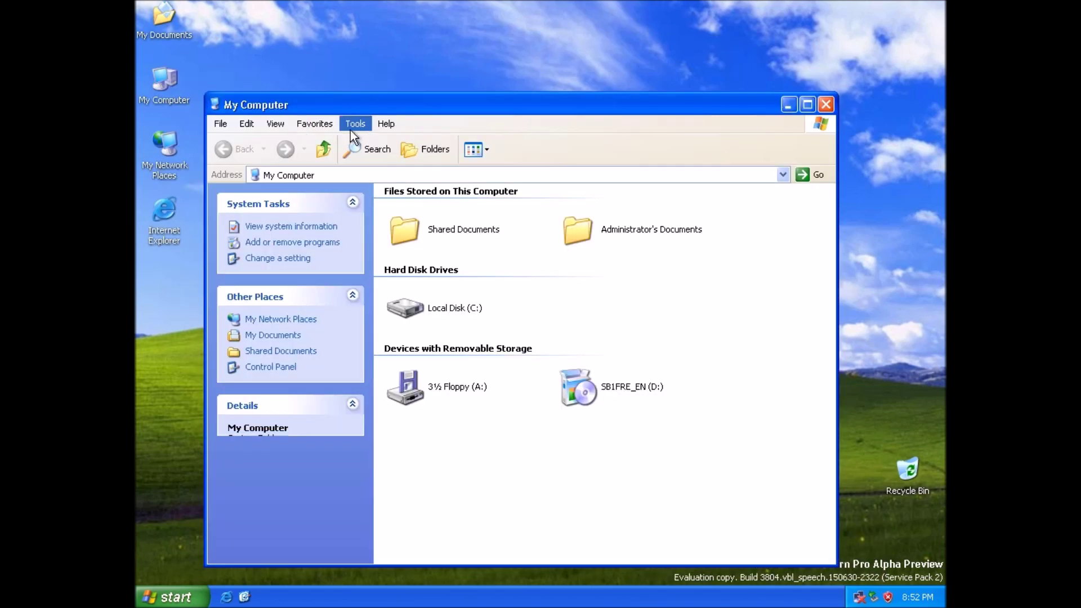
pyautogui.click(386, 123)
pyautogui.click(427, 174)
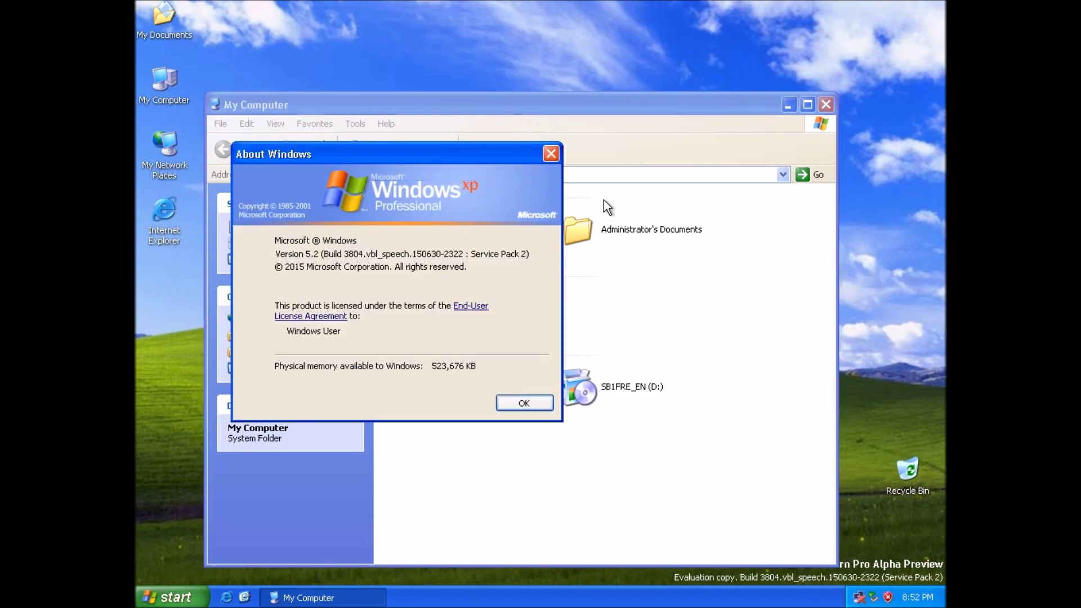
pyautogui.click(549, 152)
# - Launch setup from the SB1FRE_EN (D:) disc, read through the Beta 2 release notes, and close the readme and installer
pyautogui.doubleClick(591, 383)
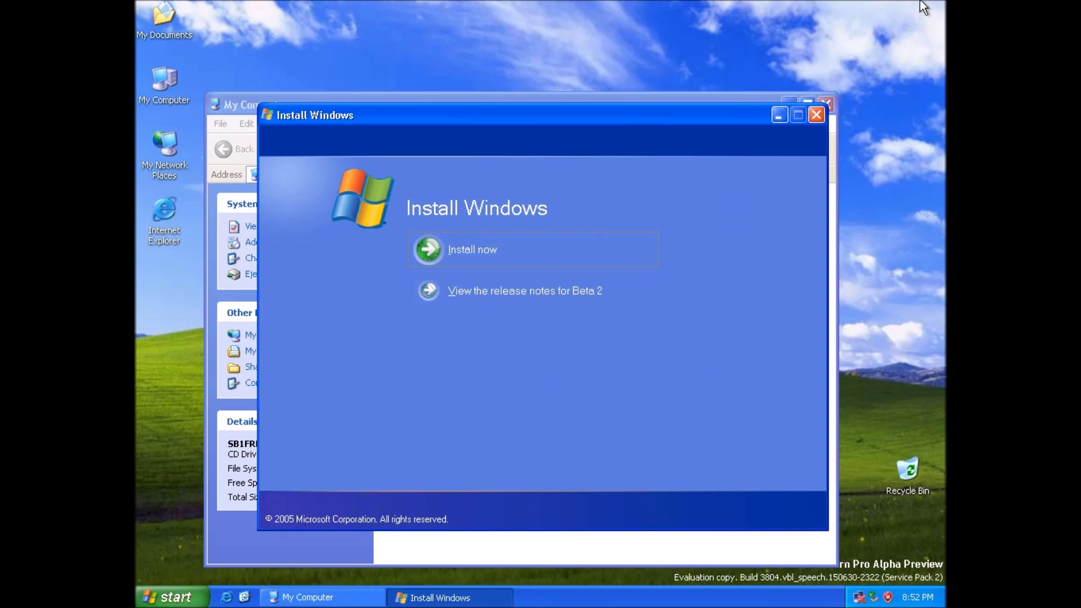
pyautogui.click(514, 293)
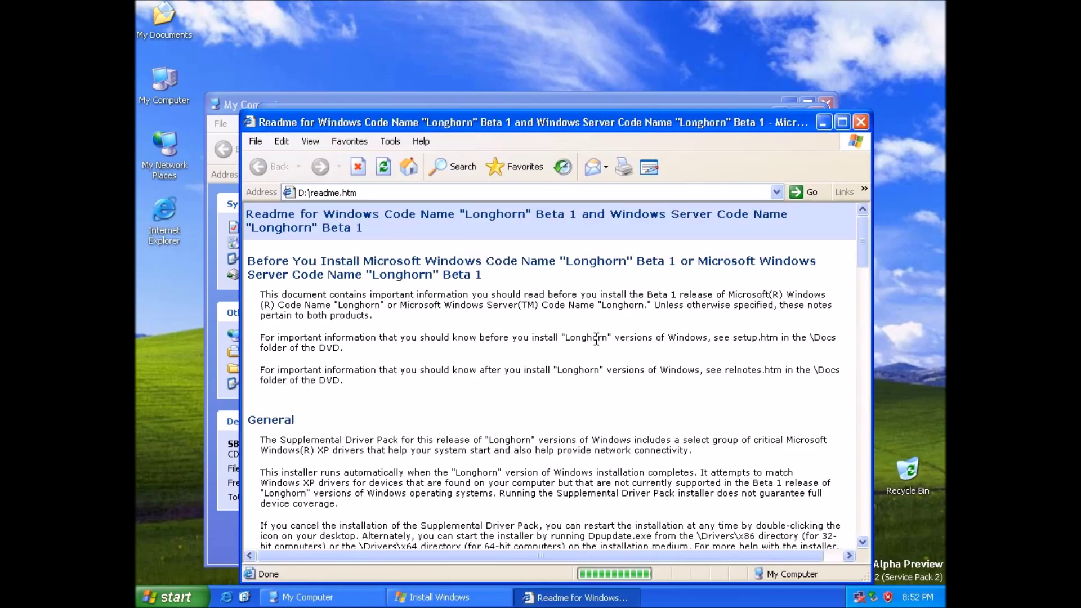
pyautogui.scroll(-20, 596, 339)
pyautogui.scroll(-20, 532, 308)
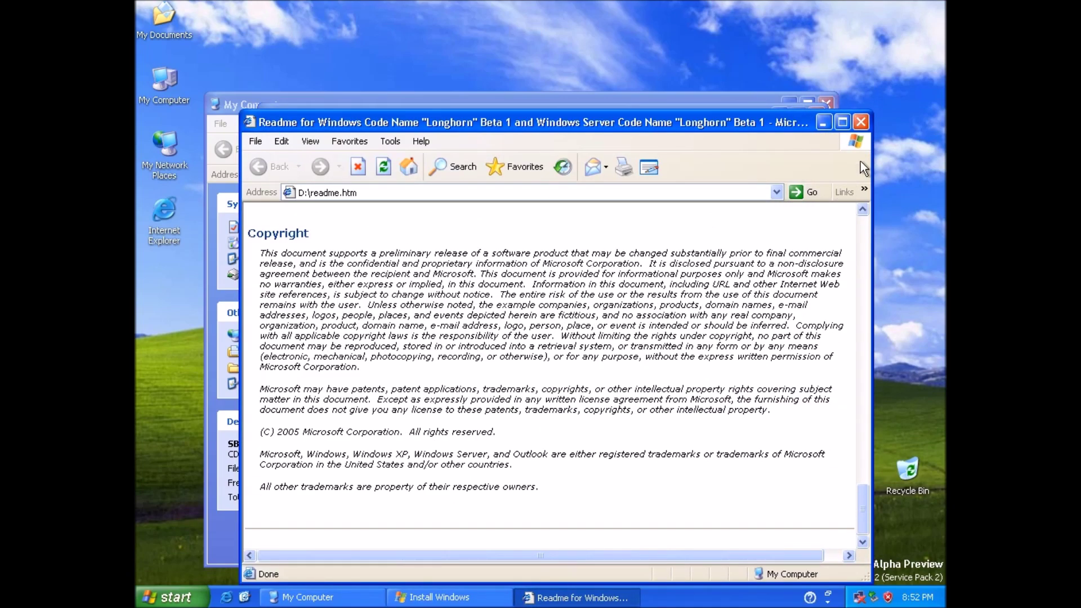
pyautogui.click(862, 122)
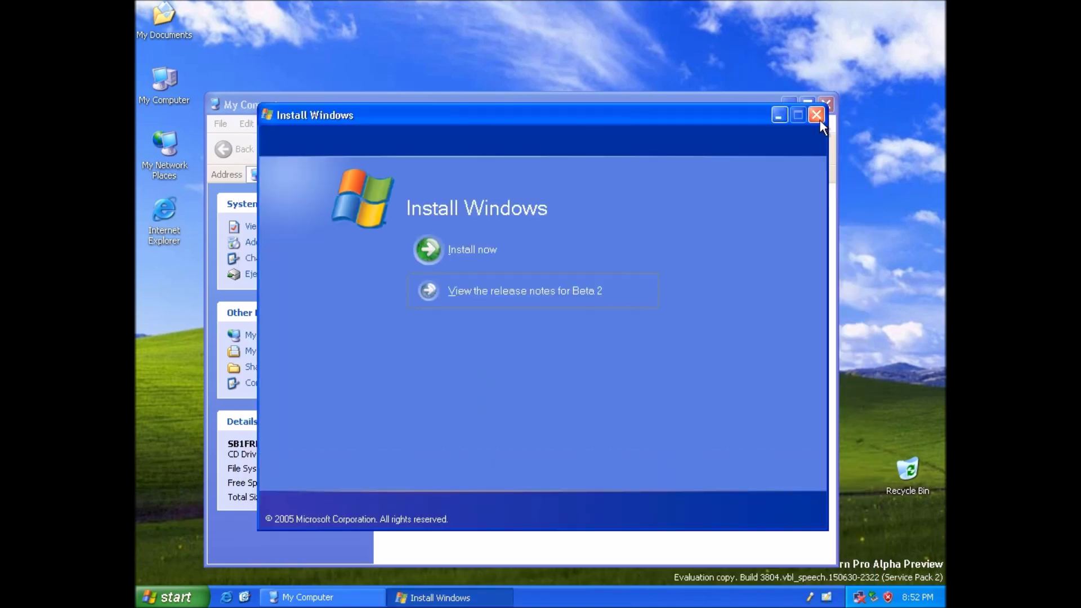
pyautogui.click(817, 116)
# - Explore the D: disc's files, look through its sources folder, and return to My Computer
pyautogui.rightClick(634, 390)
pyautogui.click(668, 423)
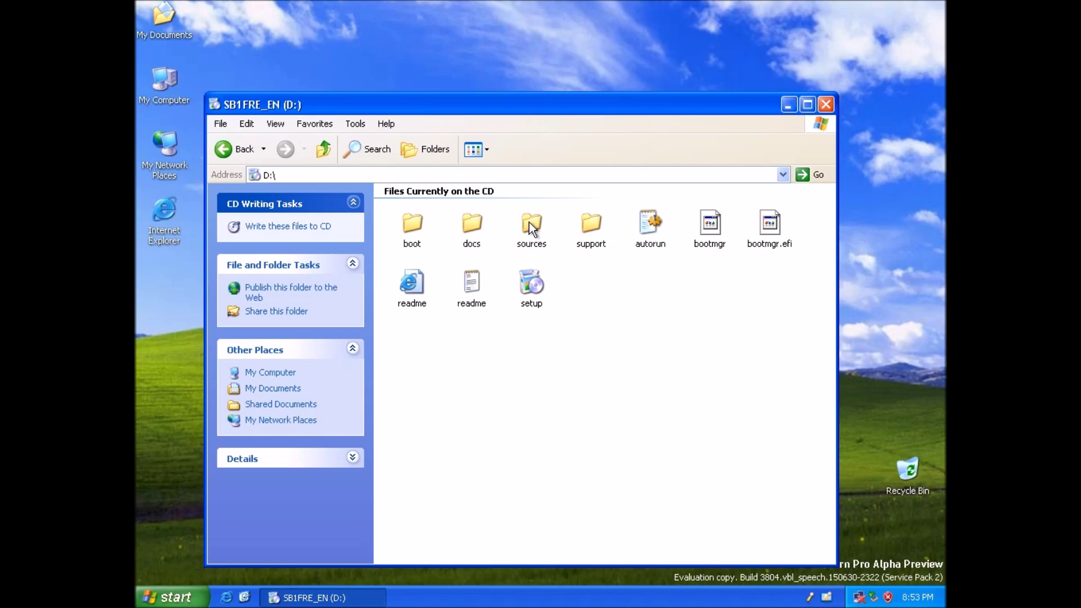
pyautogui.doubleClick(532, 228)
pyautogui.scroll(-10, 509, 237)
pyautogui.scroll(7, 518, 253)
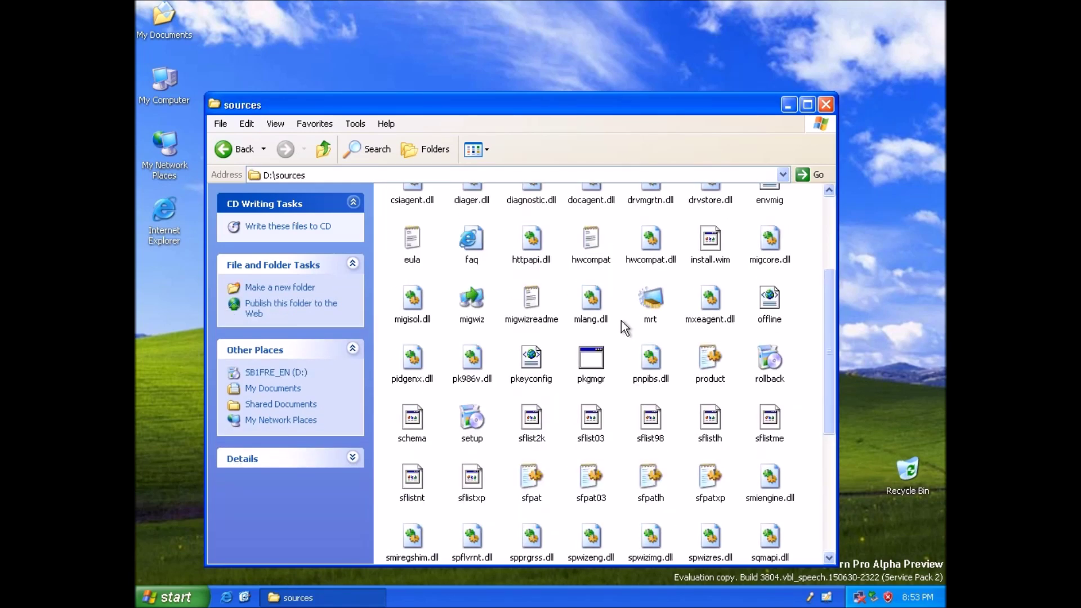
pyautogui.click(322, 148)
pyautogui.click(322, 149)
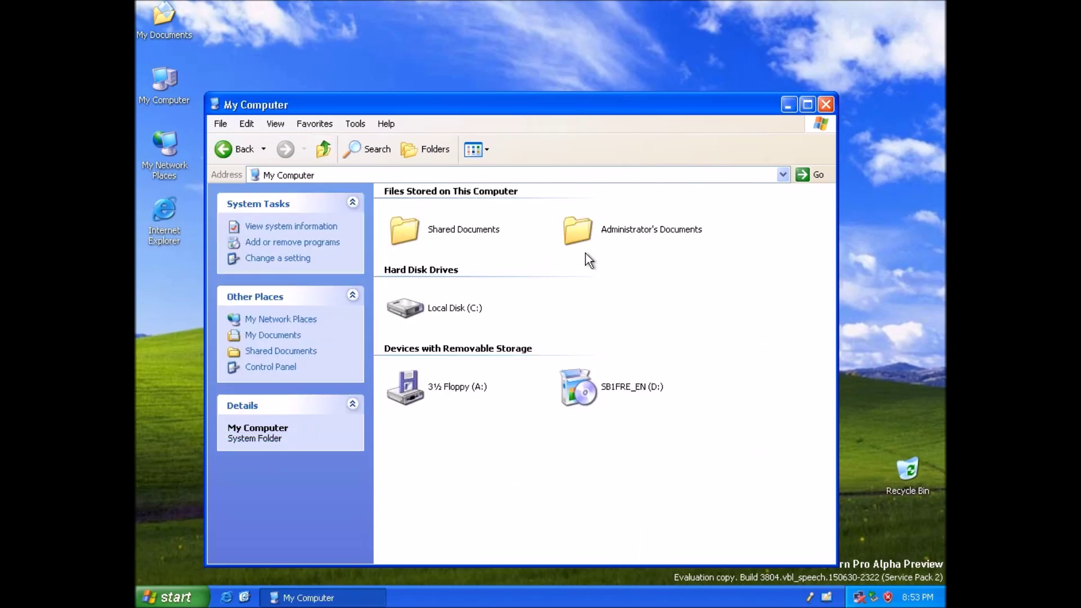
# - View the folders on Local Disk (C:), return to My Computer, and check the drive's properties
pyautogui.doubleClick(474, 301)
pyautogui.click(471, 299)
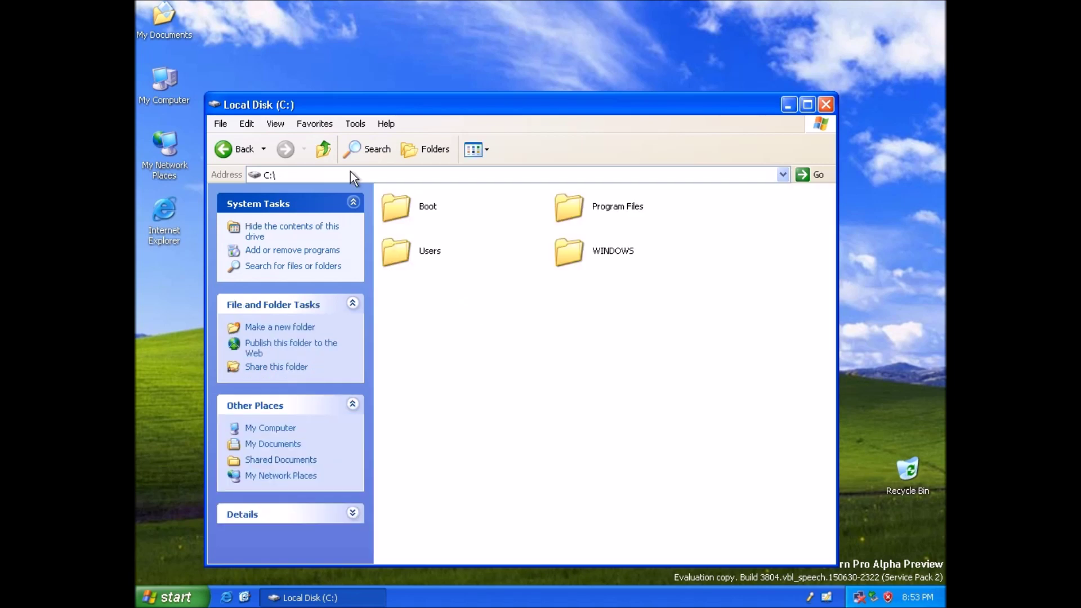
pyautogui.click(324, 149)
pyautogui.rightClick(440, 298)
pyautogui.click(488, 451)
pyautogui.click(629, 565)
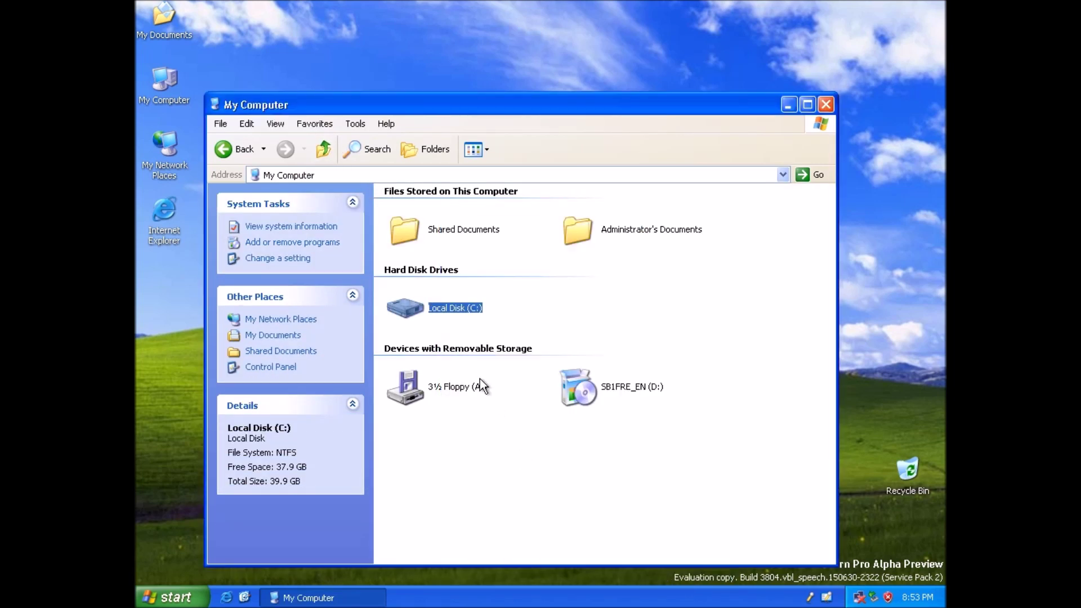
# - Open the WINDOWS folder on drive C:, show its hidden contents, and look through the files
pyautogui.doubleClick(450, 307)
pyautogui.doubleClick(592, 247)
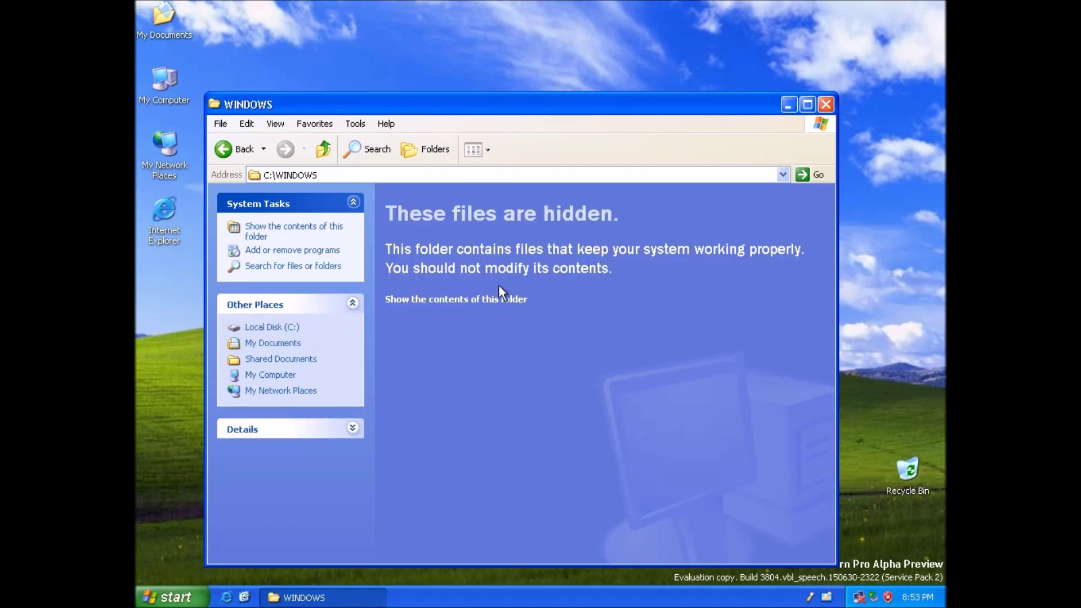
pyautogui.click(499, 299)
pyautogui.scroll(-6, 590, 347)
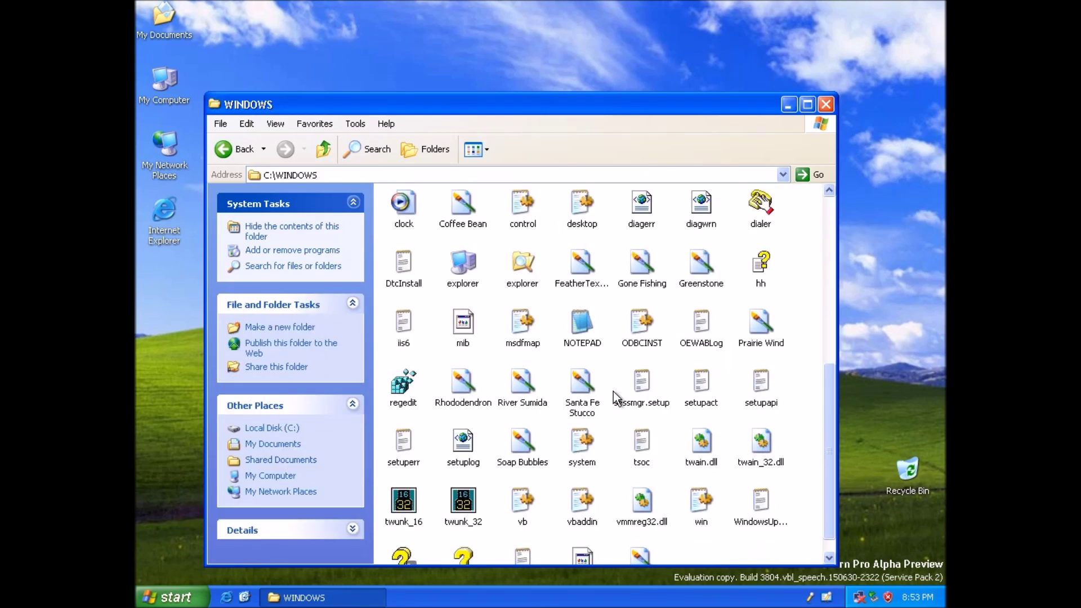
pyautogui.scroll(5, 614, 391)
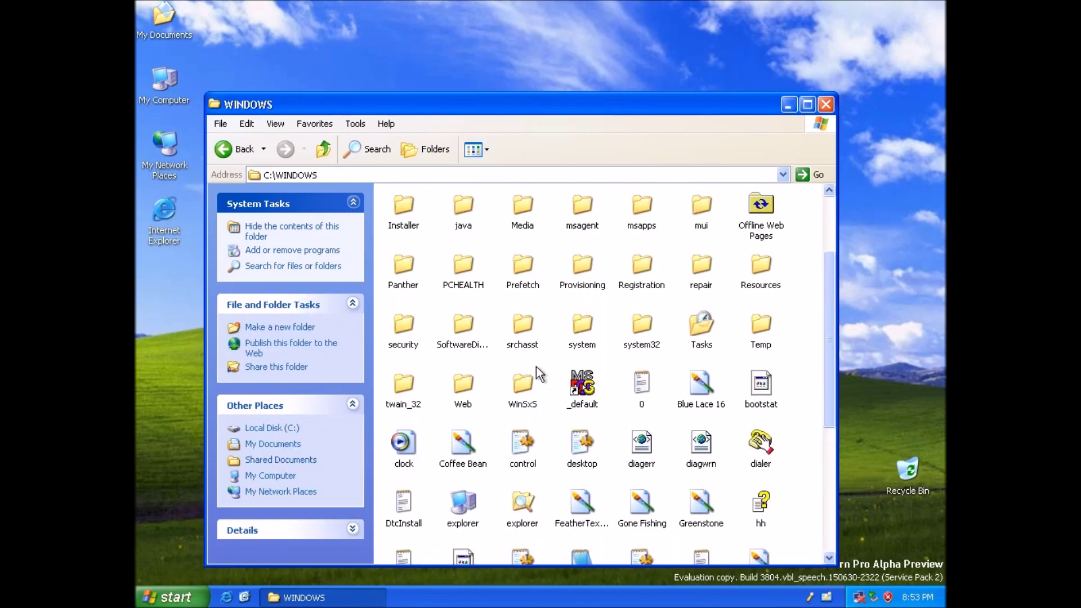
# - Check the version details in the properties of the explorer program in the WINDOWS folder, and close the folder window
pyautogui.rightClick(469, 507)
pyautogui.click(498, 500)
pyautogui.click(528, 216)
pyautogui.click(611, 241)
pyautogui.click(742, 191)
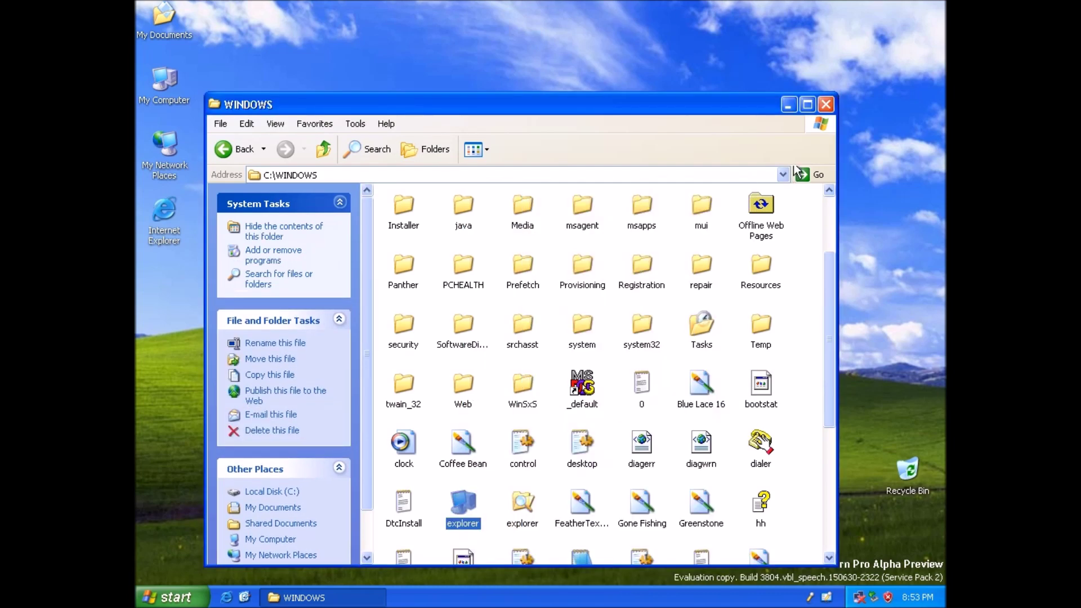
pyautogui.click(827, 104)
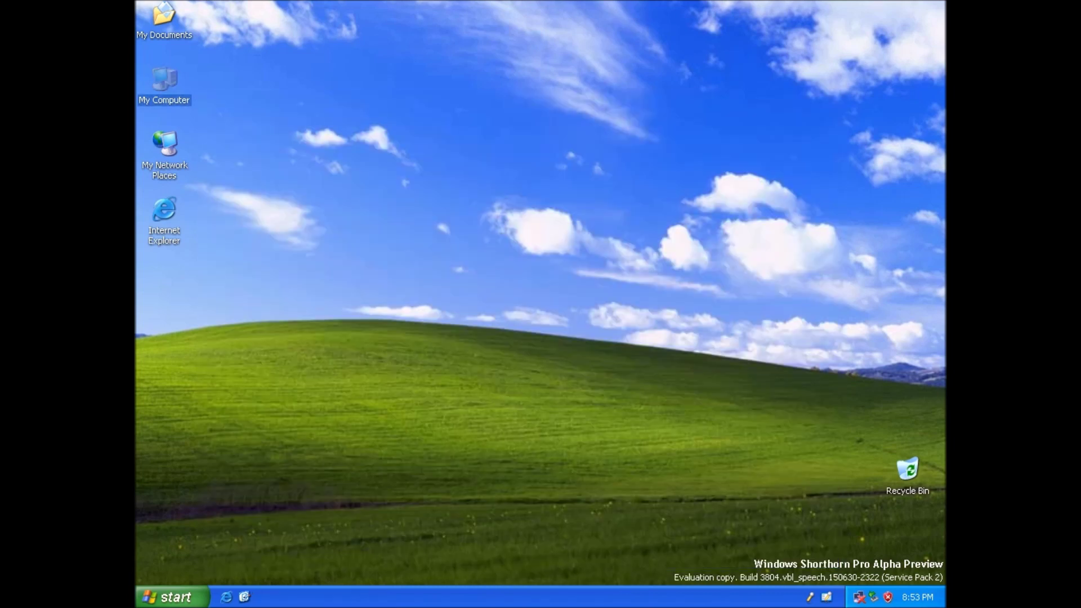
# - Open Speech Properties from the Language bar, try to preview the Microsoft Sam voice, and cancel the dialog
pyautogui.rightClick(828, 597)
pyautogui.click(837, 494)
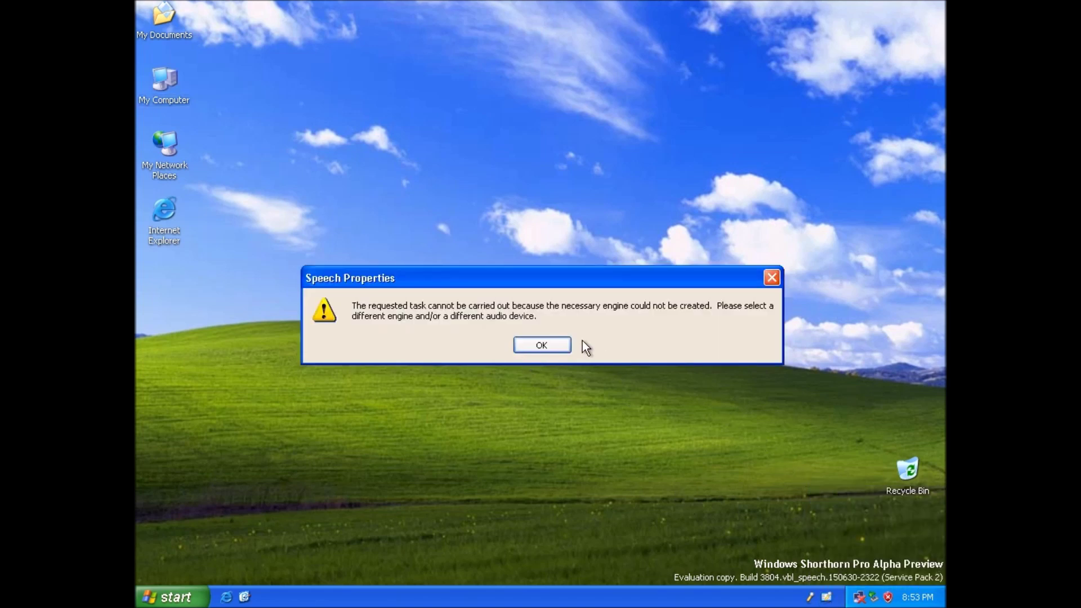
pyautogui.click(542, 345)
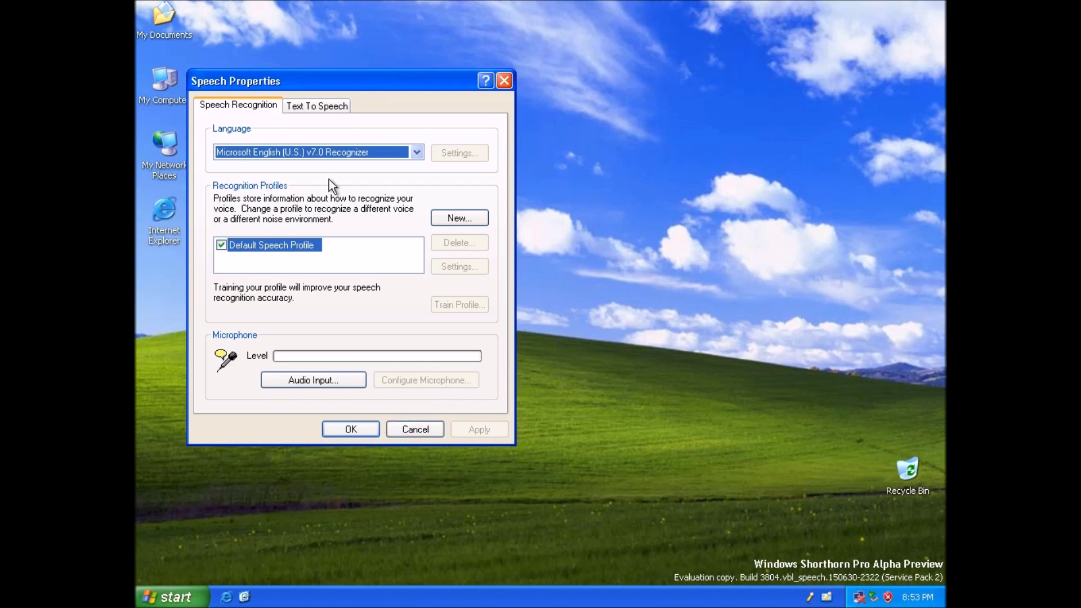
pyautogui.click(310, 102)
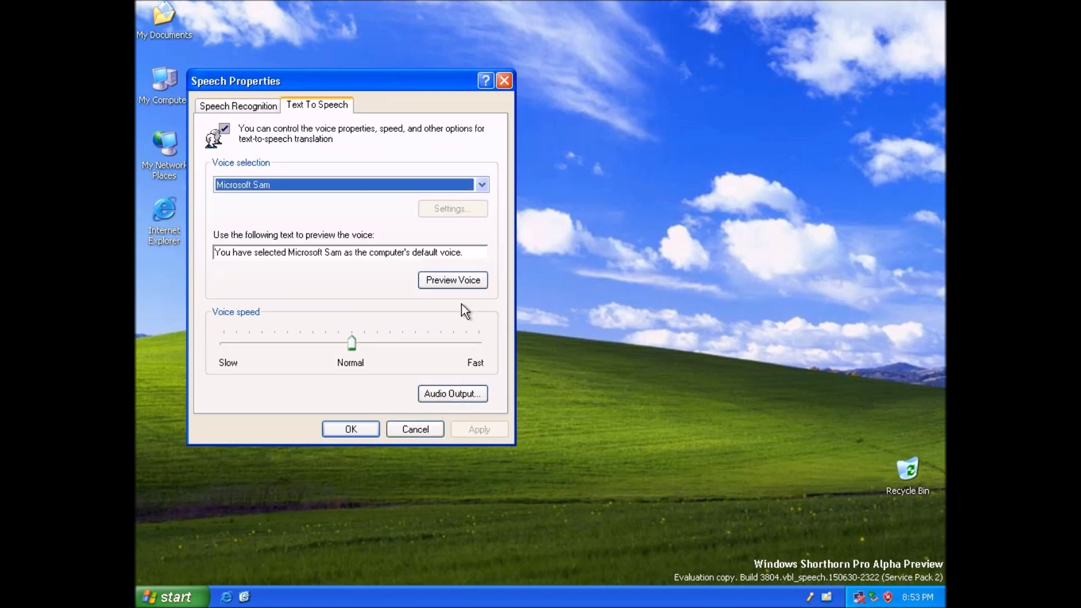
pyautogui.click(451, 280)
pyautogui.click(530, 352)
pyautogui.click(439, 430)
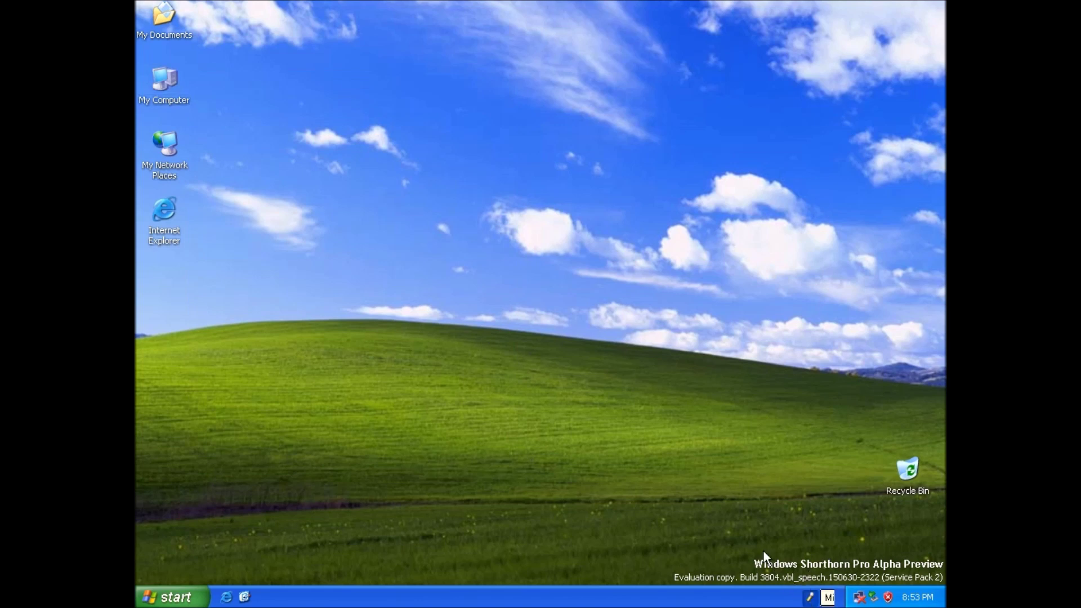
pyautogui.click(204, 598)
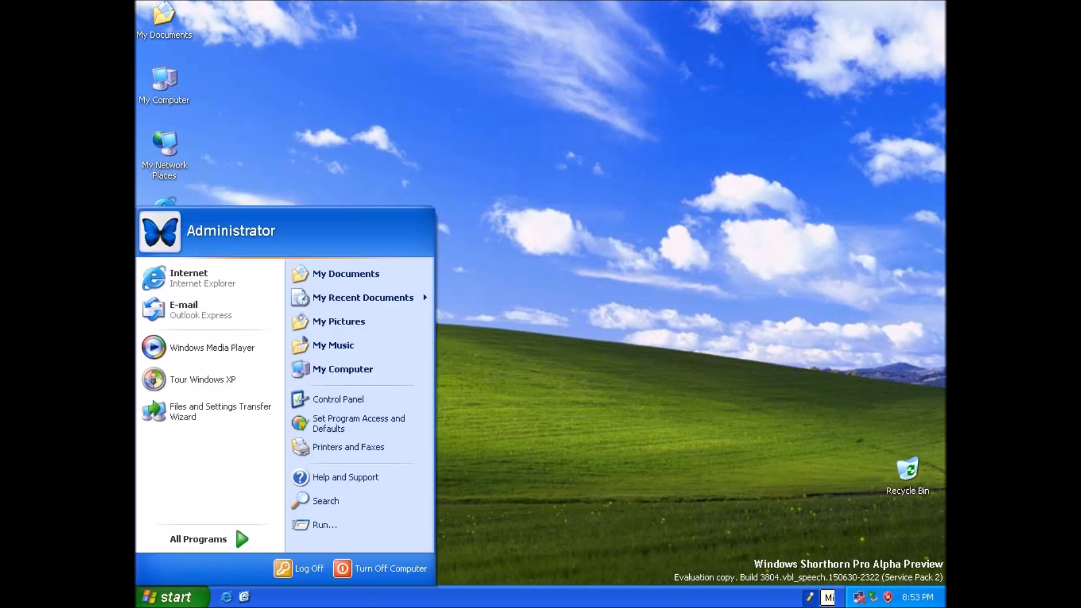
pyautogui.click(585, 431)
pyautogui.rightClick(811, 598)
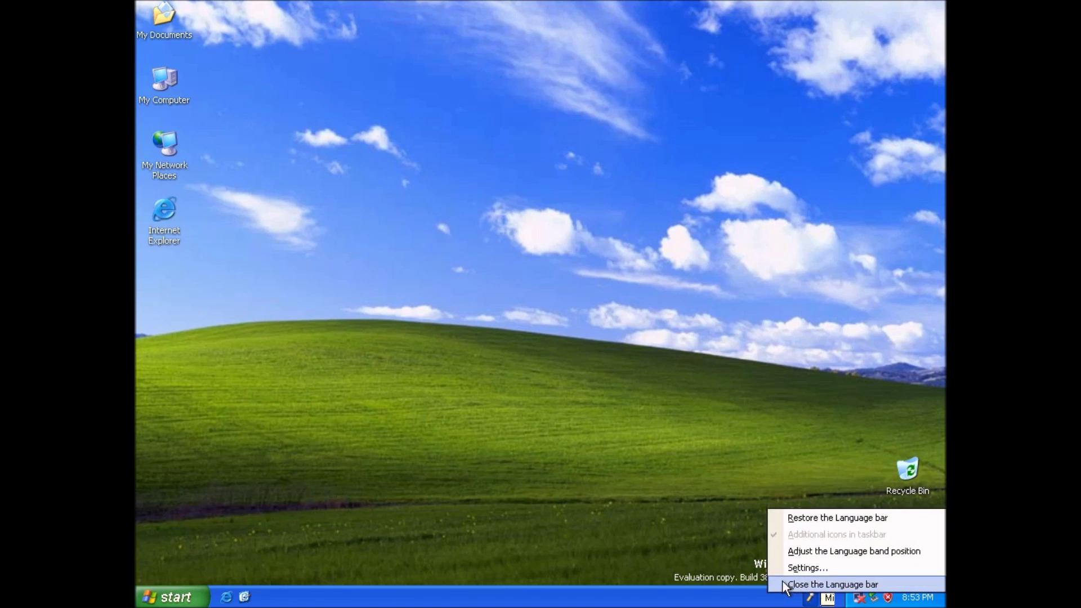
pyautogui.click(623, 523)
# - Open Control Panel, change the Effects in the Appearance settings of Display Properties, and apply them
pyautogui.click(198, 598)
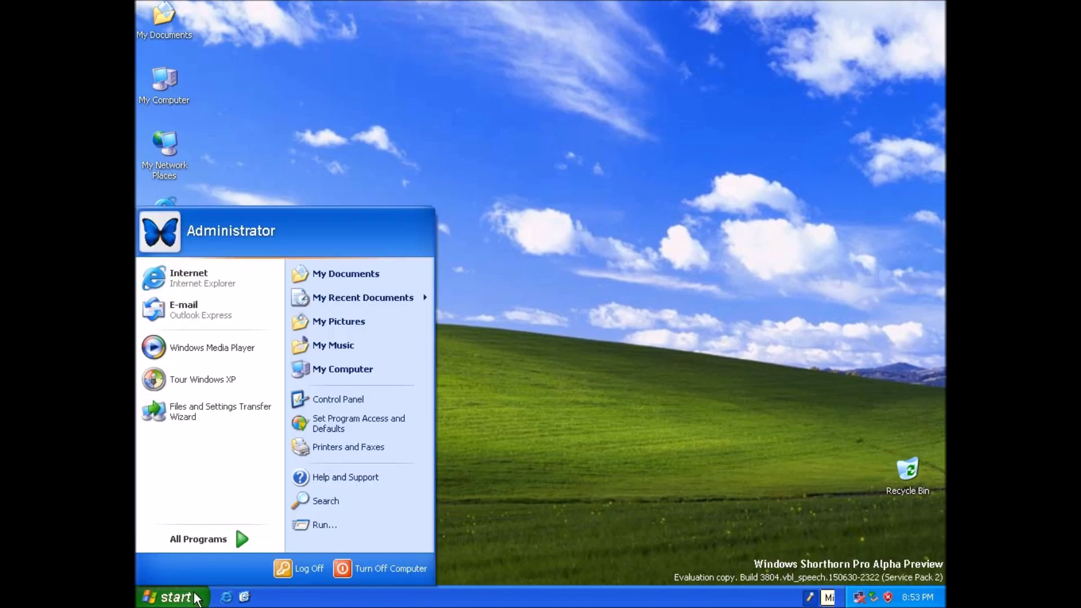
pyautogui.click(341, 398)
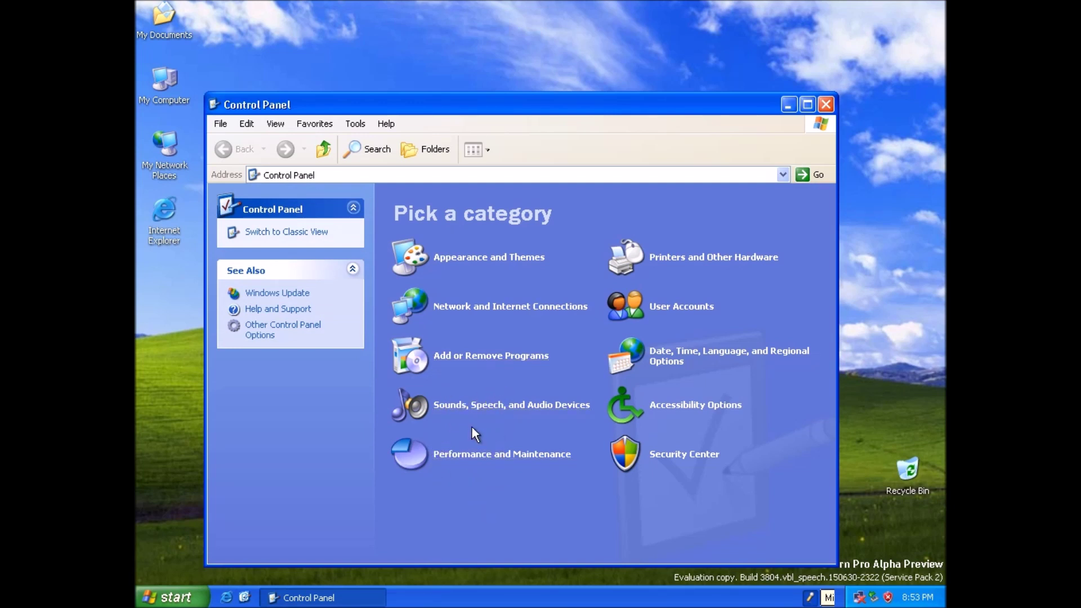
pyautogui.rightClick(862, 502)
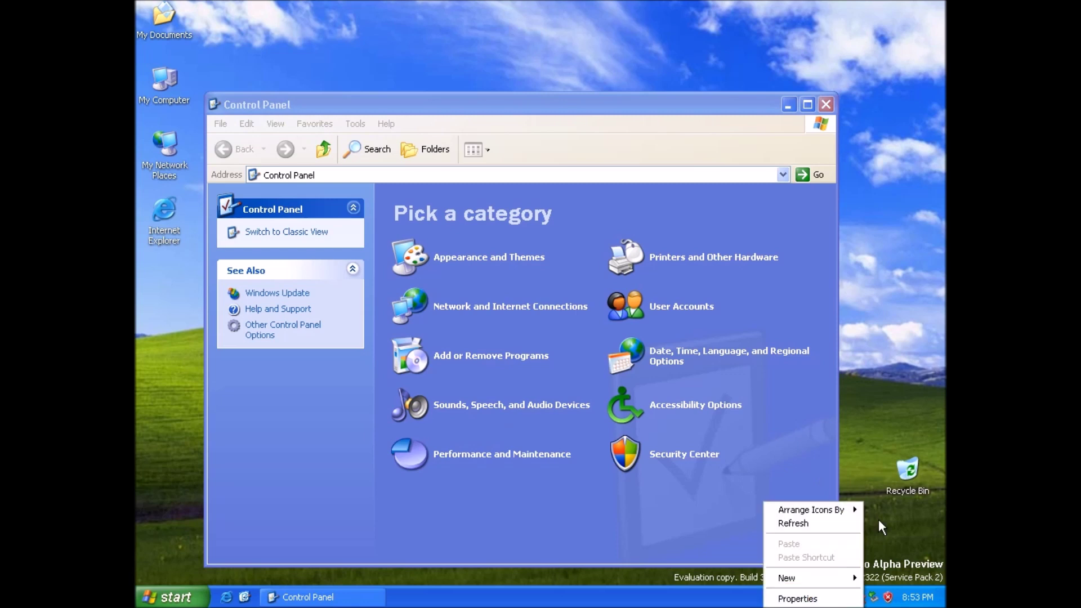
pyautogui.click(799, 597)
pyautogui.click(308, 175)
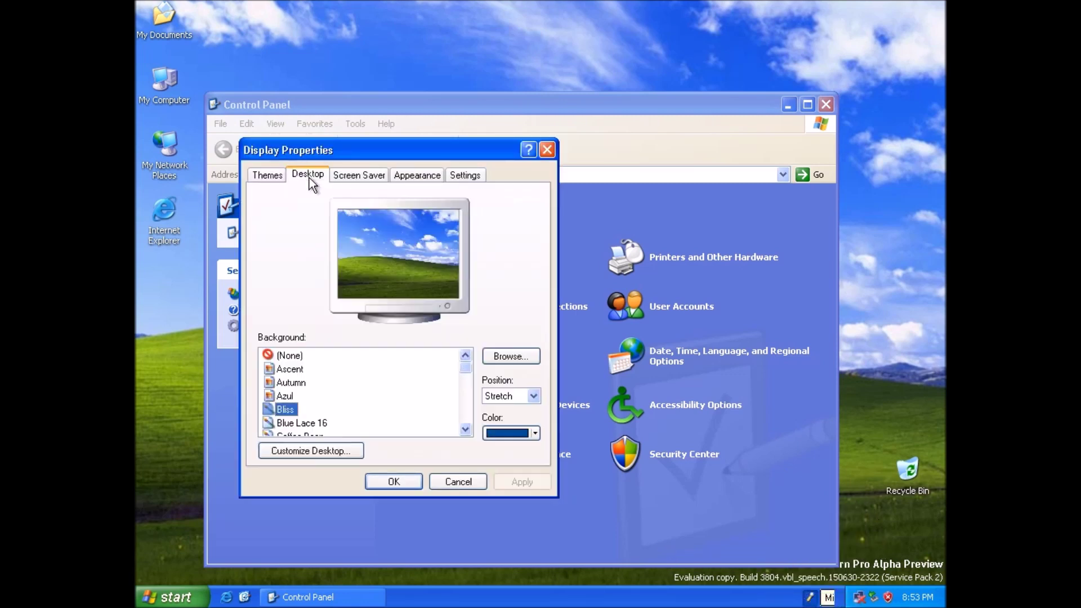
pyautogui.click(417, 175)
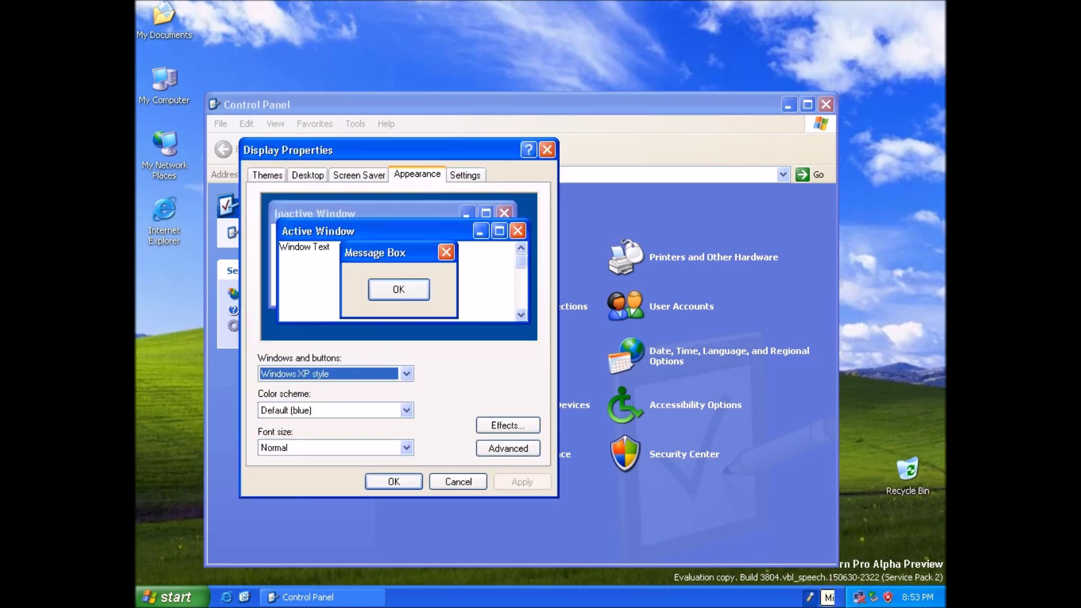
pyautogui.click(508, 426)
pyautogui.click(437, 244)
pyautogui.click(599, 400)
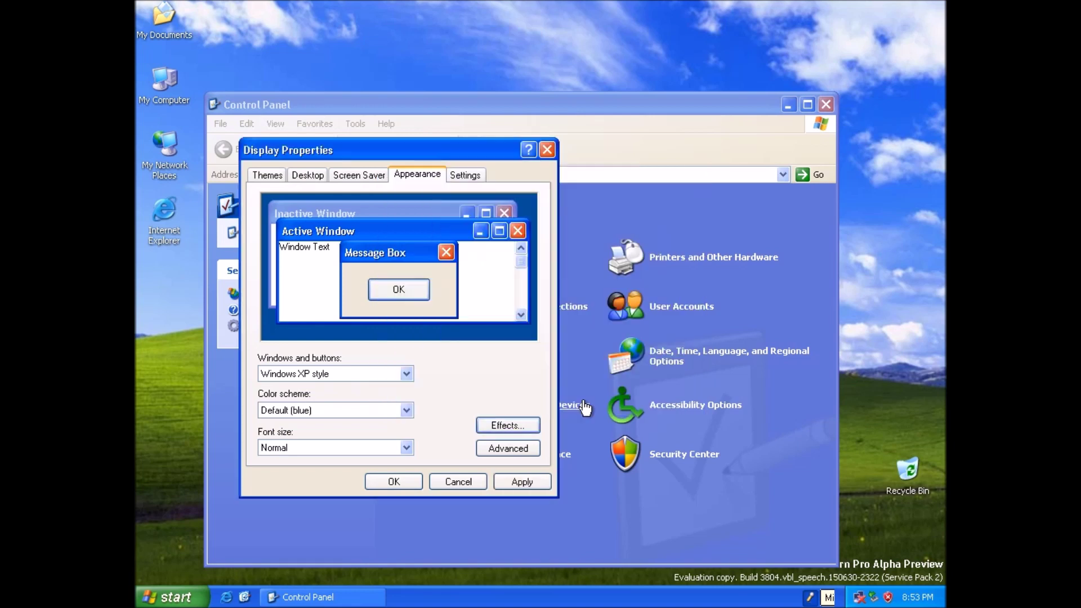
pyautogui.click(378, 482)
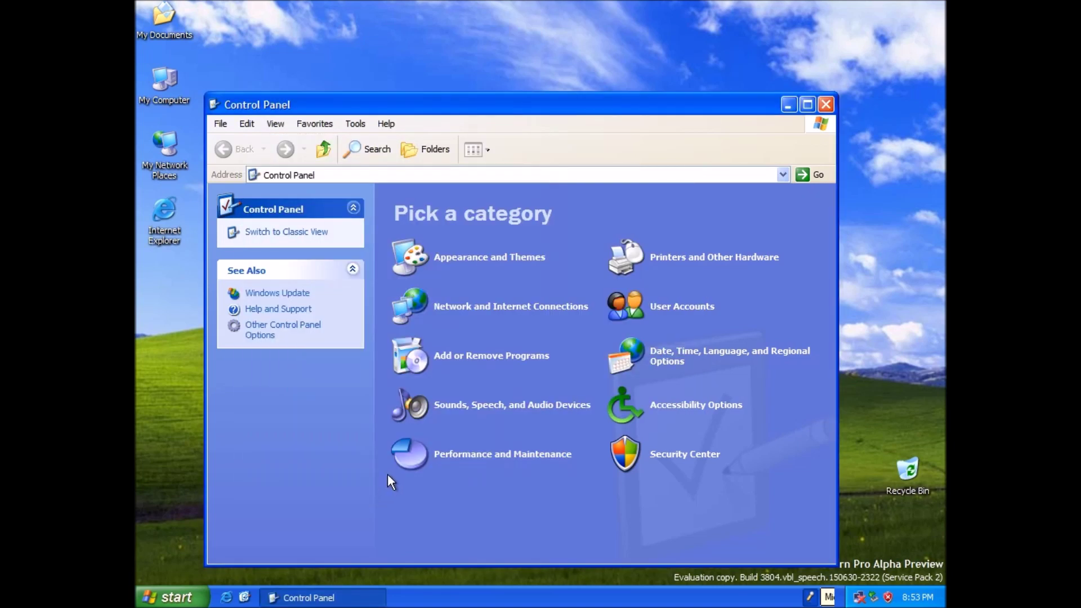
# - Open the Performance and Maintenance category, check the version in About Windows, and return to the category list
pyautogui.rightClick(811, 597)
pyautogui.click(752, 602)
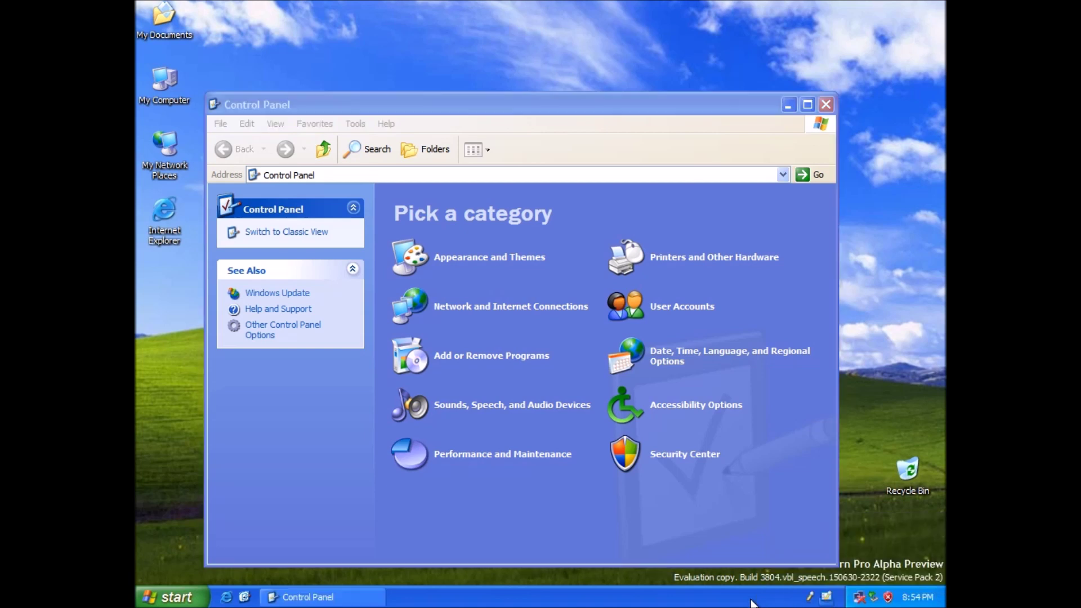
pyautogui.click(488, 454)
pyautogui.click(386, 123)
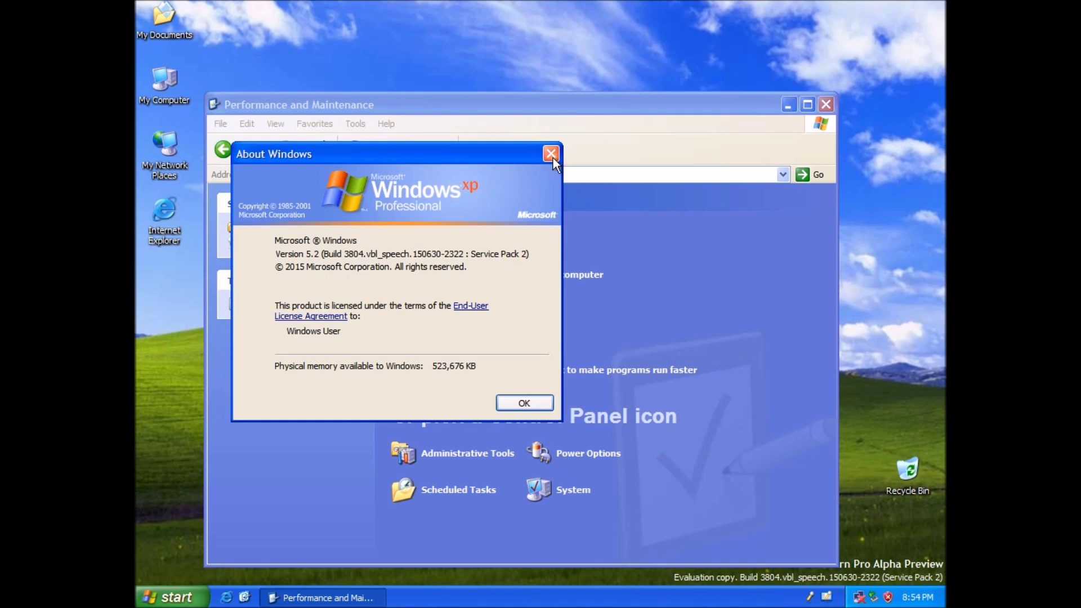
pyautogui.click(552, 153)
pyautogui.click(248, 149)
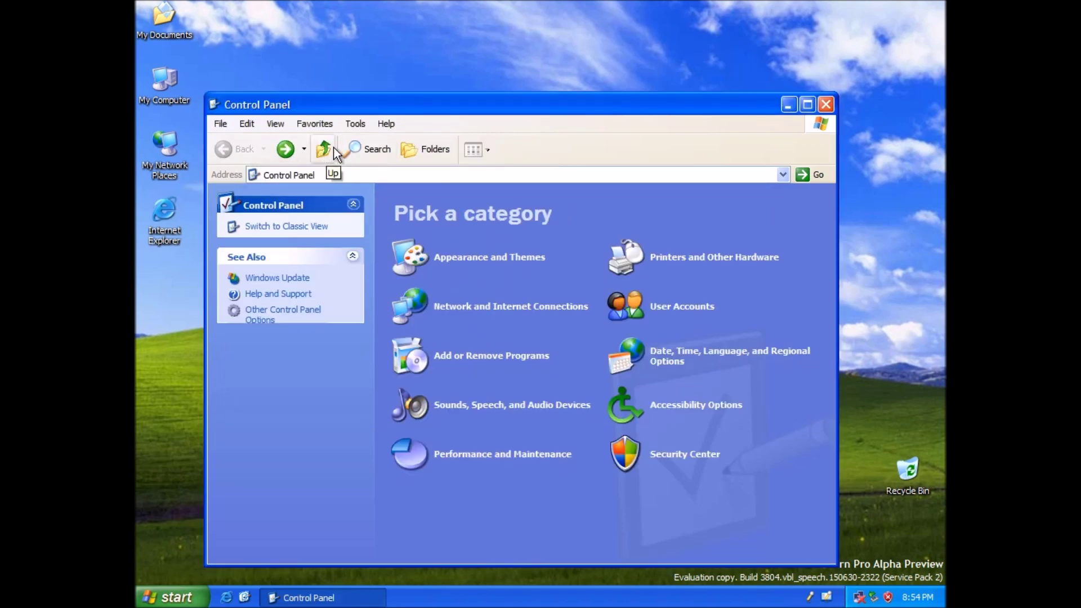
# - Switch Control Panel to Classic View, check the general System Properties, and close both windows
pyautogui.click(288, 228)
pyautogui.click(423, 217)
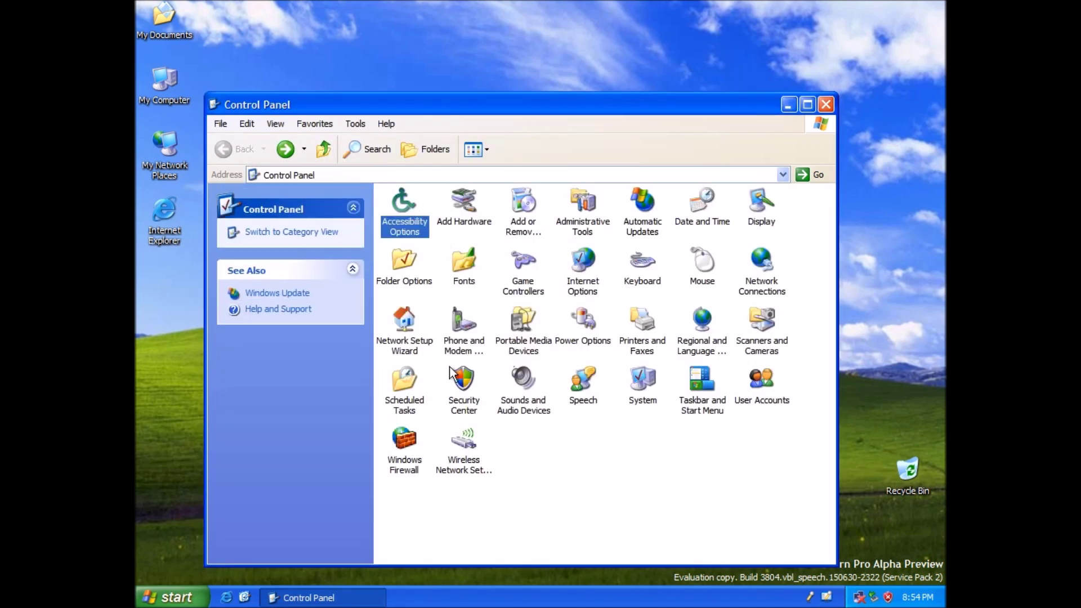
pyautogui.doubleClick(645, 384)
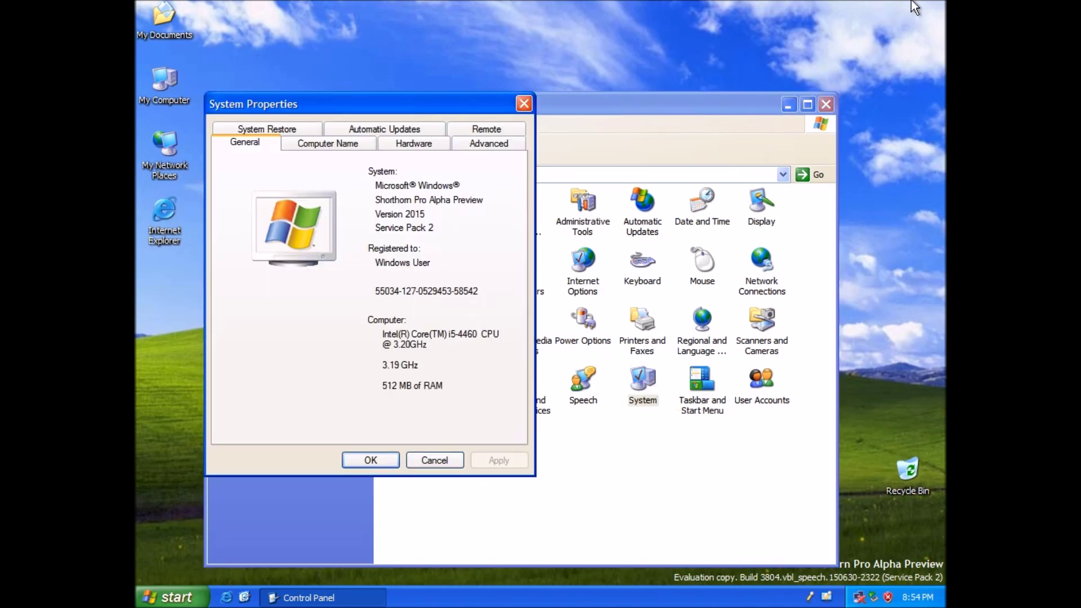
pyautogui.click(367, 462)
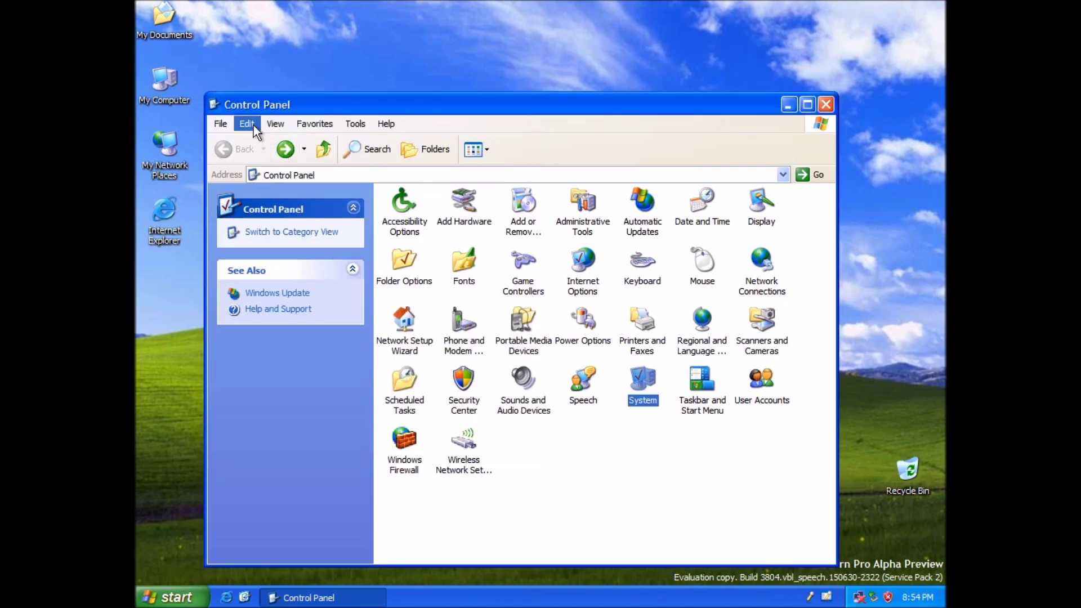
pyautogui.doubleClick(213, 104)
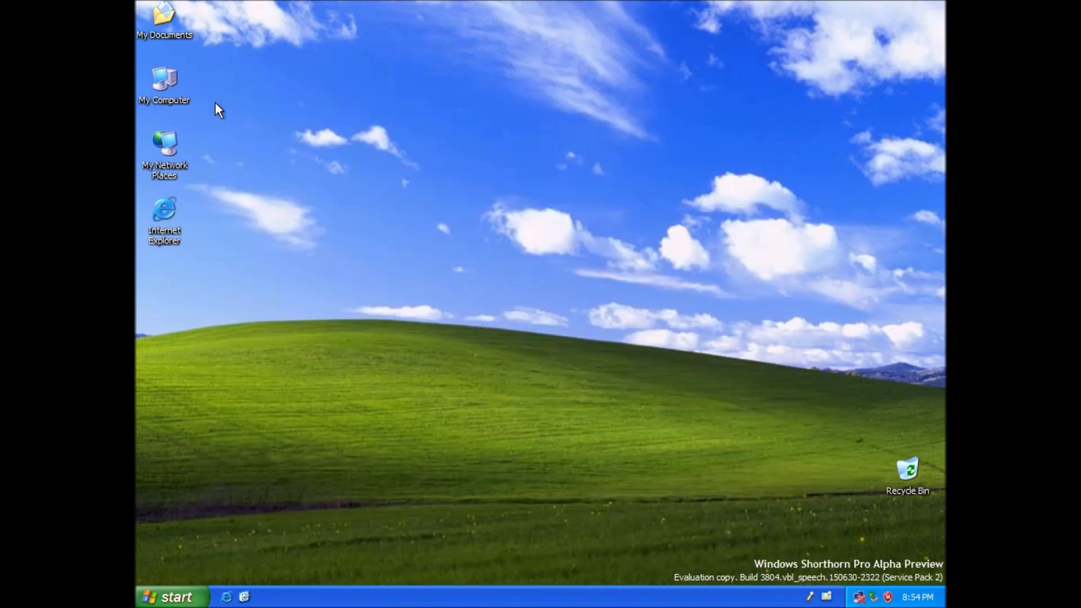
# - Try to open Activate Windows from the list of all programs
pyautogui.click(180, 596)
pyautogui.moveTo(204, 543)
pyautogui.click(299, 338)
pyautogui.moveTo(439, 178); pyautogui.dragTo(641, 287)
# - Launch Internet Explorer, finish the New Connection Wizard with the choice from a list of Internet service providers, and close the Online Services folder
pyautogui.click(202, 596)
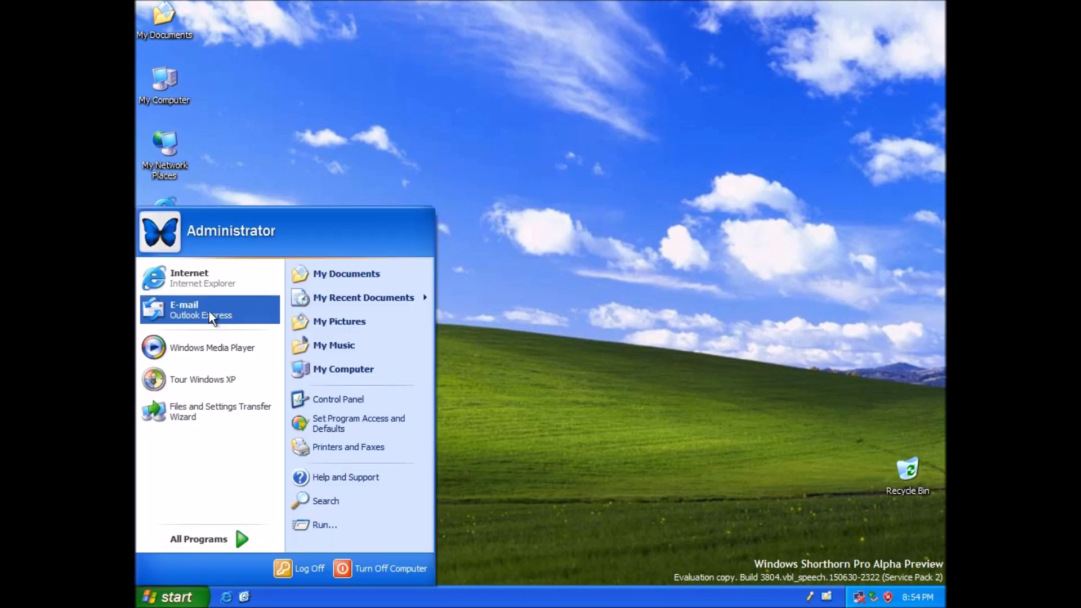
pyautogui.click(201, 285)
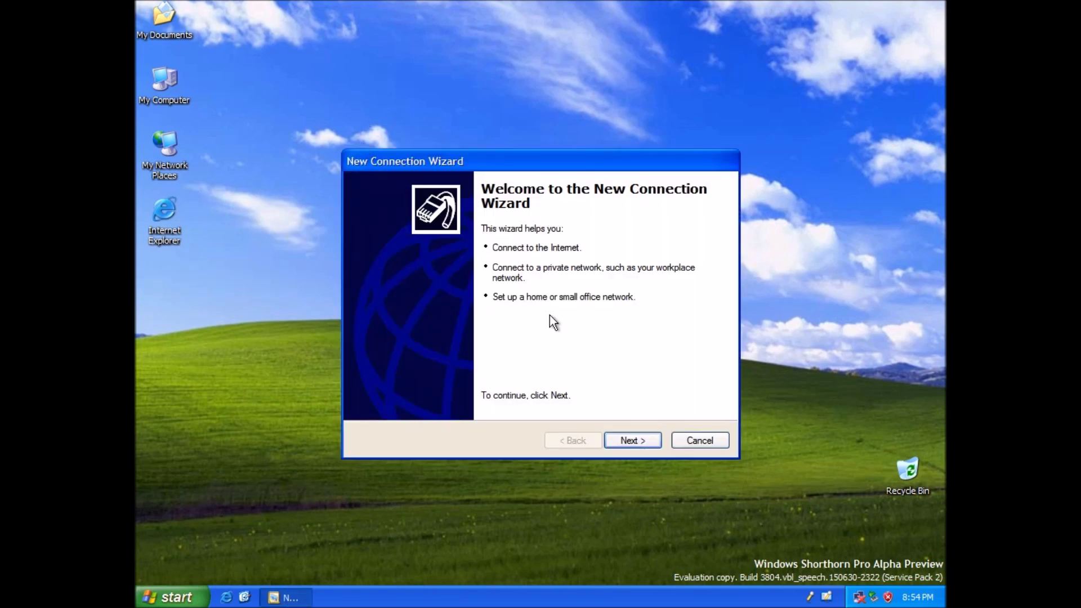
pyautogui.click(625, 440)
pyautogui.click(625, 439)
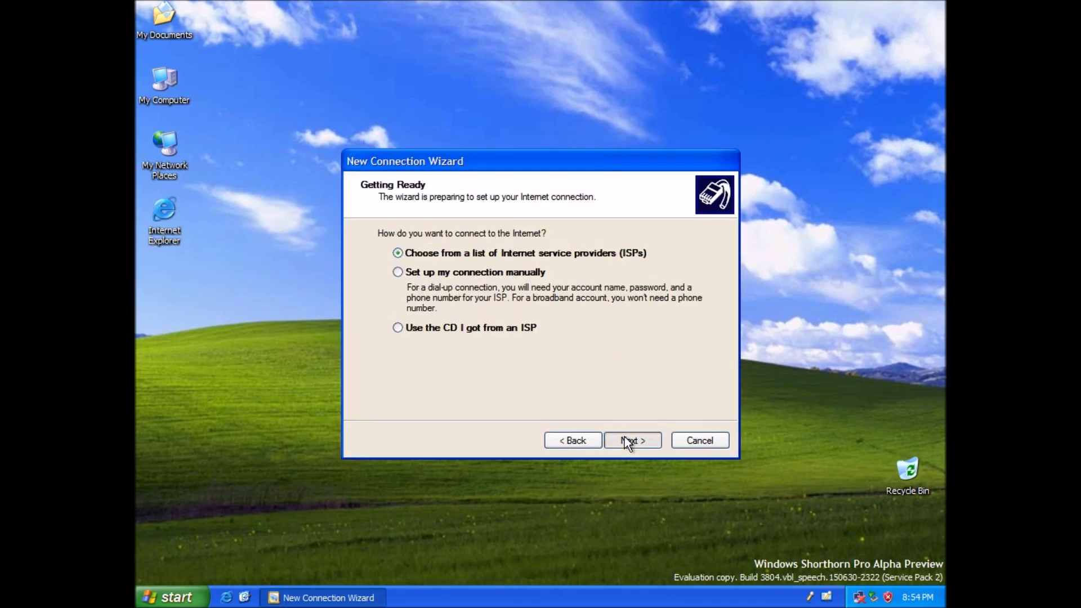
pyautogui.click(625, 439)
pyautogui.click(625, 439)
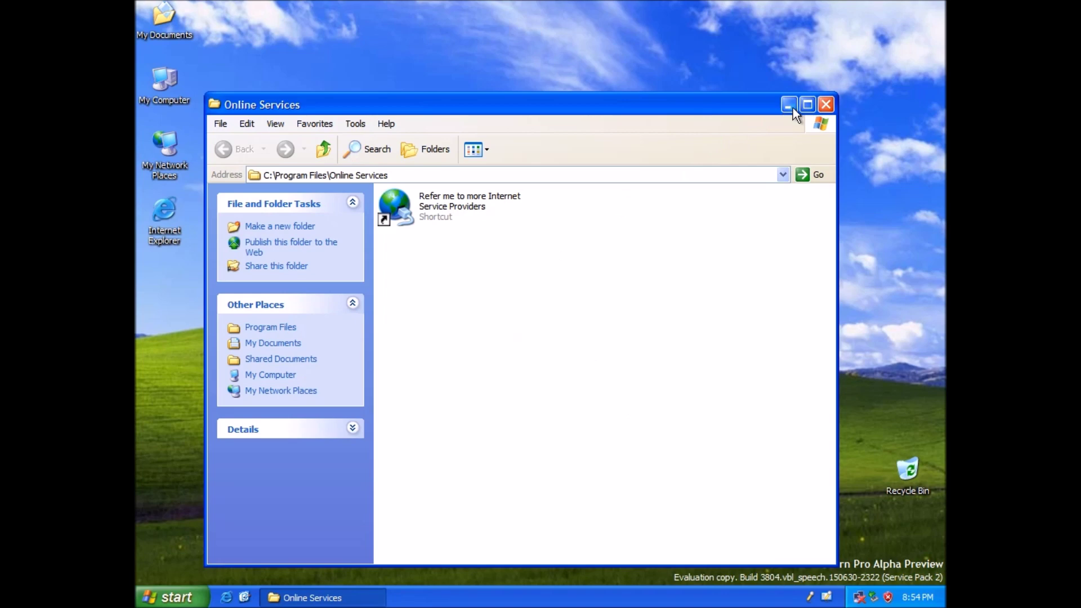
pyautogui.click(826, 105)
# - Launch Outlook Express, cancel the mail account wizard, check the program's About details, and close it
pyautogui.click(172, 597)
pyautogui.click(204, 304)
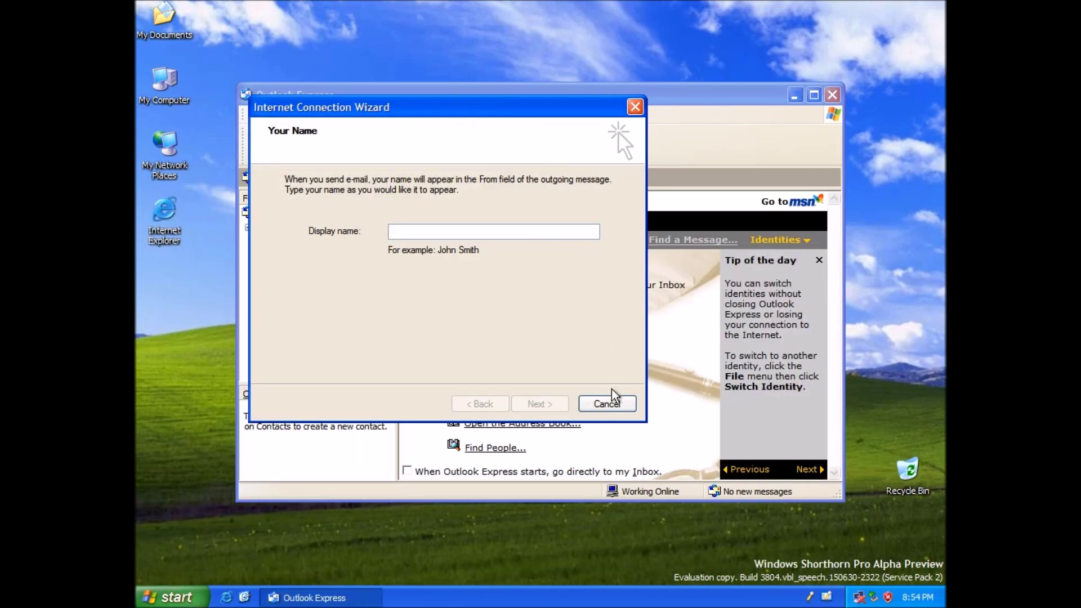
pyautogui.click(608, 402)
pyautogui.click(519, 353)
pyautogui.click(422, 112)
pyautogui.click(473, 181)
pyautogui.click(706, 133)
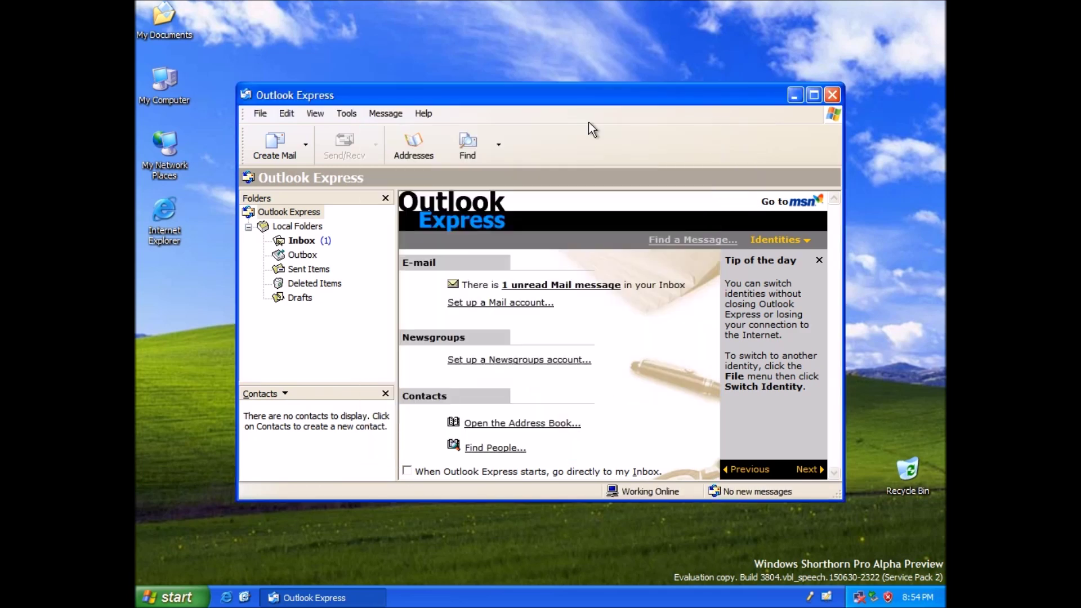
pyautogui.doubleClick(245, 96)
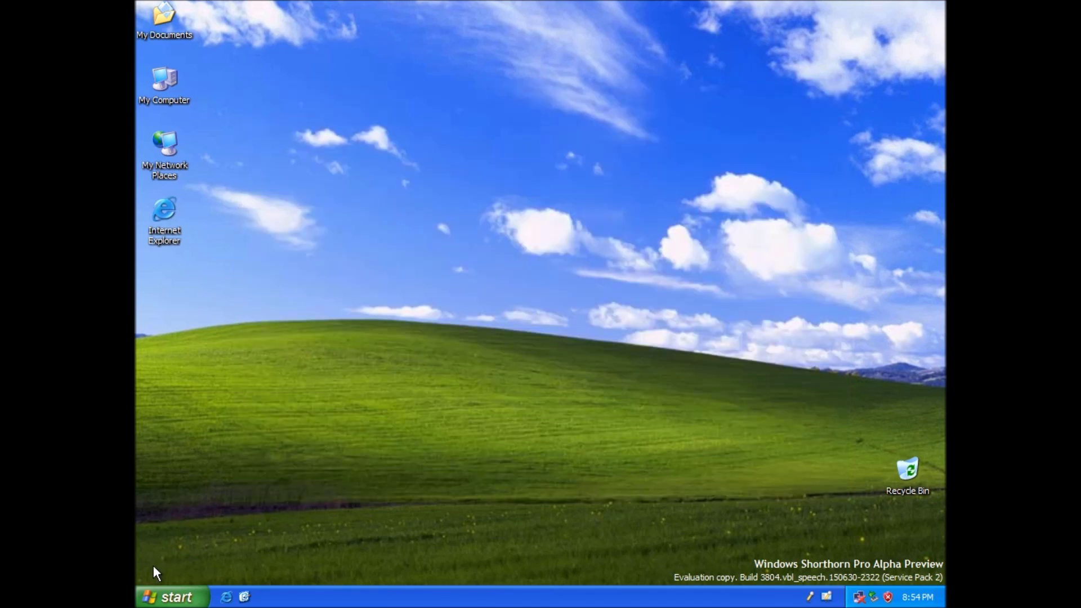
# - Launch Internet Explorer, check its version in About Internet Explorer, and close the browser
pyautogui.click(160, 598)
pyautogui.click(183, 278)
pyautogui.click(422, 141)
pyautogui.click(482, 233)
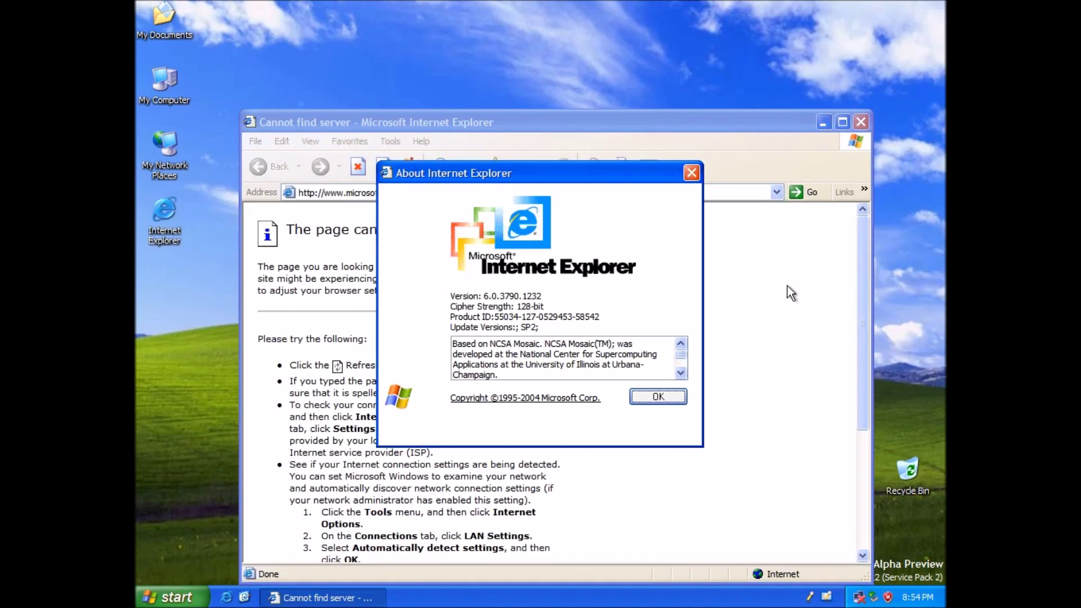
pyautogui.click(680, 402)
pyautogui.click(256, 141)
# - Open Task Manager, check the version in About Task Manager, and close it
pyautogui.rightClick(540, 598)
pyautogui.click(552, 550)
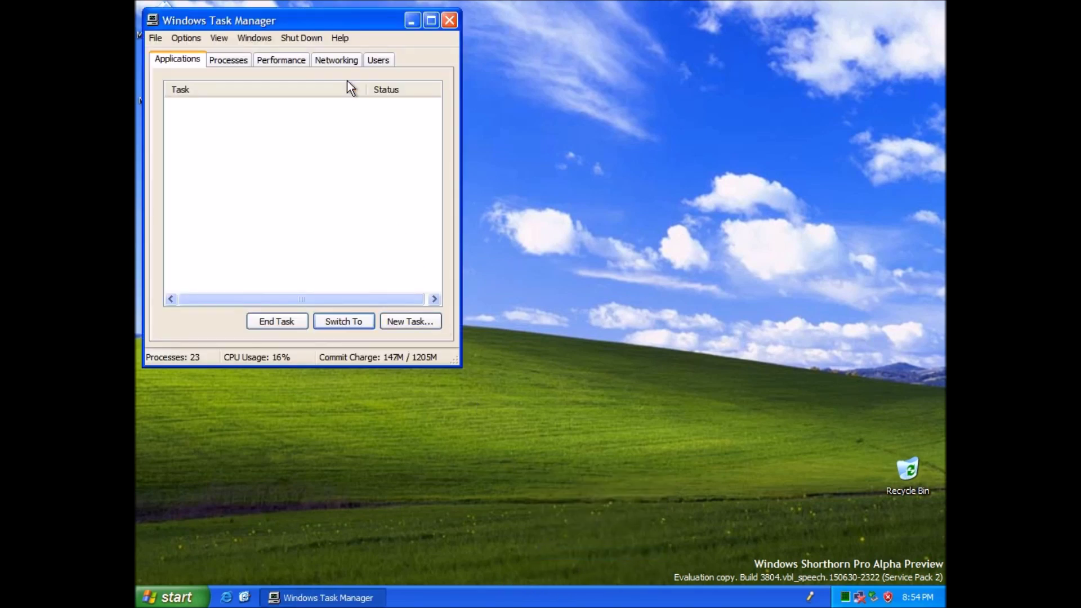
pyautogui.click(336, 39)
pyautogui.click(374, 82)
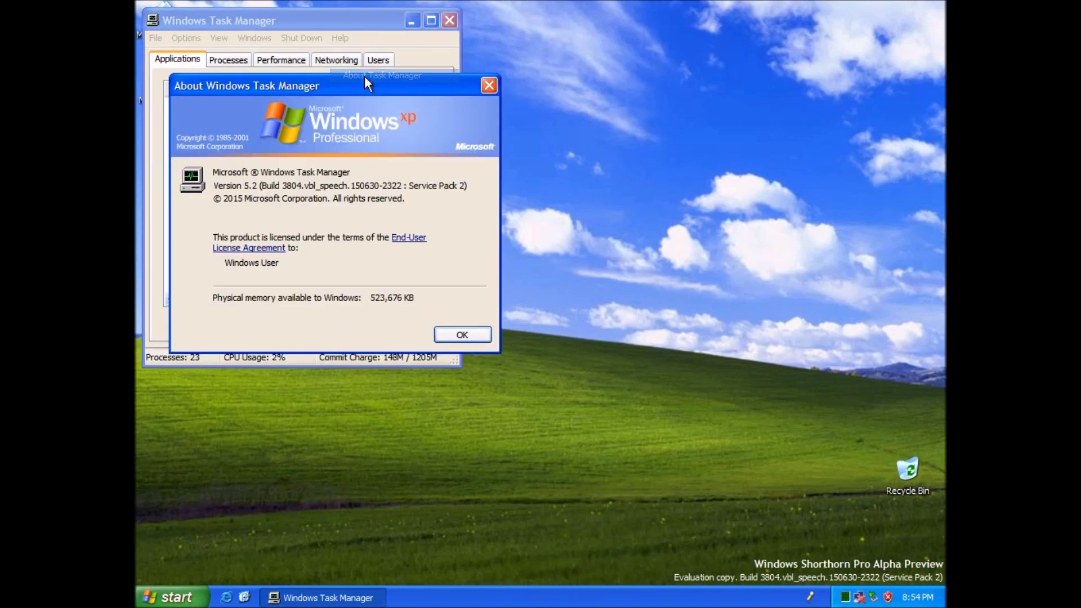
pyautogui.click(476, 338)
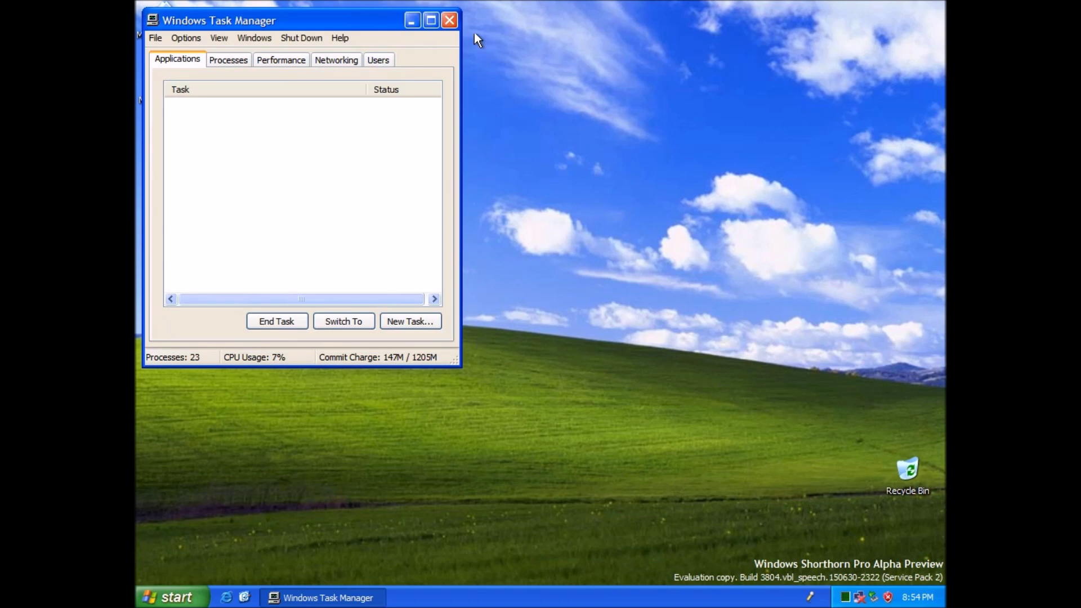
pyautogui.click(453, 21)
# - Try to start the first program in the System Tools group of Accessories
pyautogui.click(169, 597)
pyautogui.click(188, 539)
pyautogui.moveTo(344, 431)
pyautogui.moveTo(359, 414)
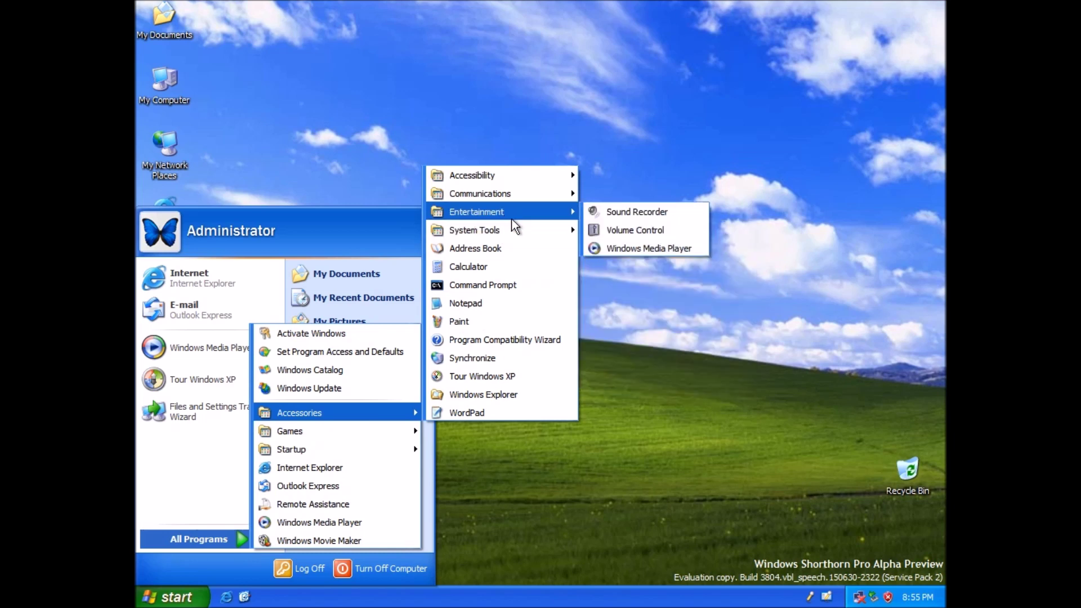
pyautogui.moveTo(515, 231)
pyautogui.click(619, 232)
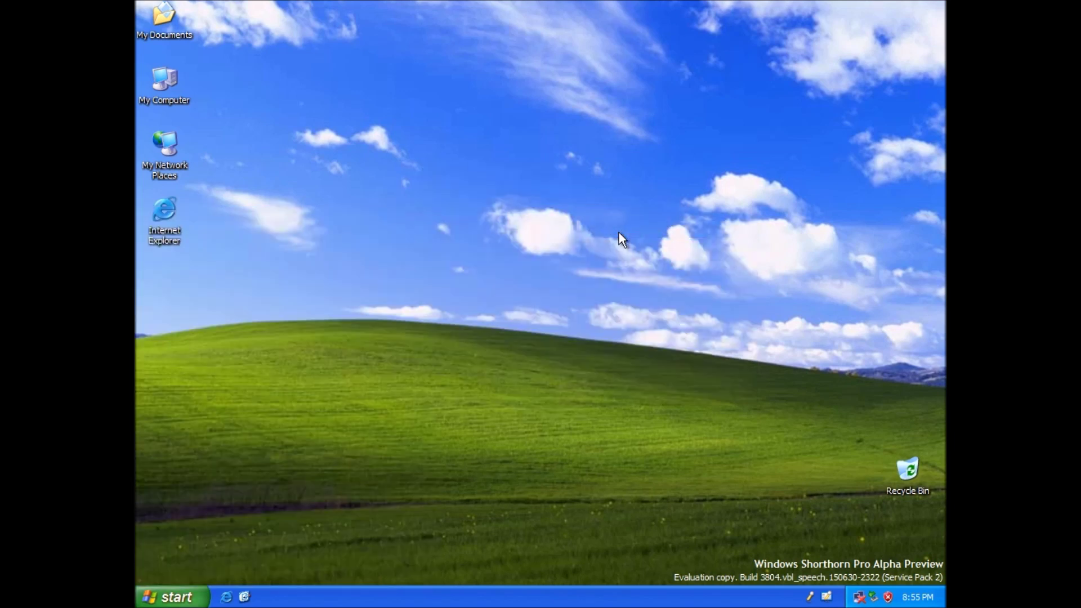
# - List the running processes in Task Manager by descending memory usage, look through them, and close Task Manager
pyautogui.rightClick(633, 597)
pyautogui.click(671, 552)
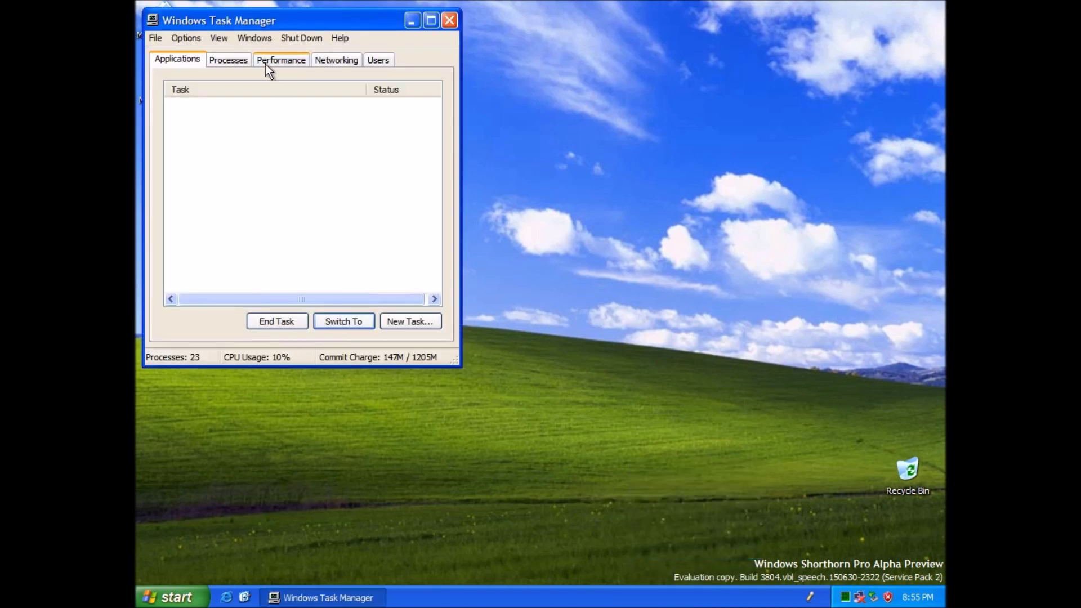
pyautogui.click(230, 60)
pyautogui.click(383, 92)
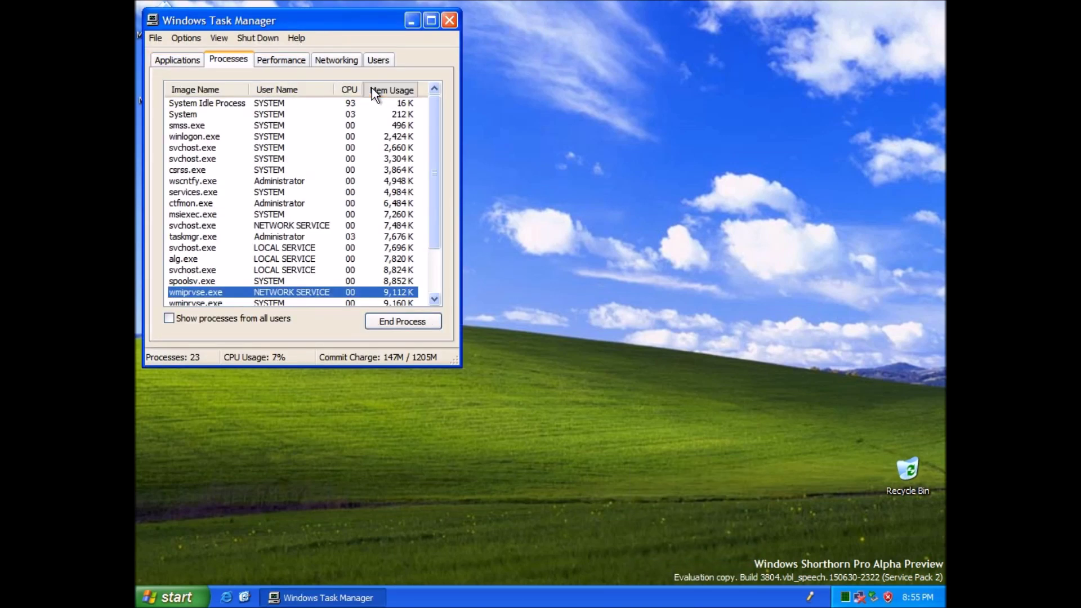
pyautogui.click(372, 88)
pyautogui.scroll(-2, 275, 198)
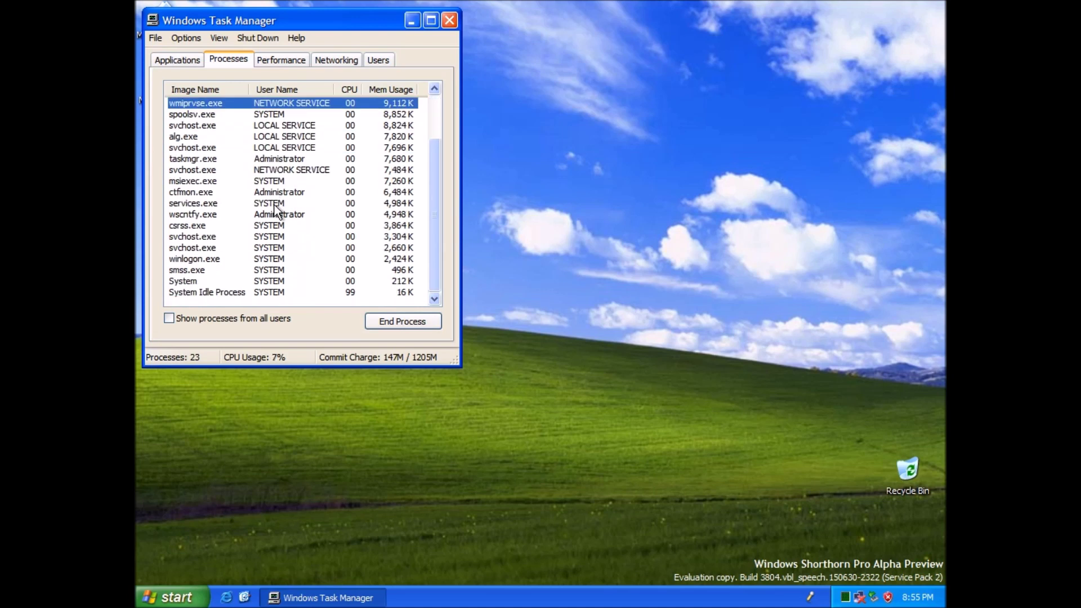
pyautogui.scroll(2, 276, 210)
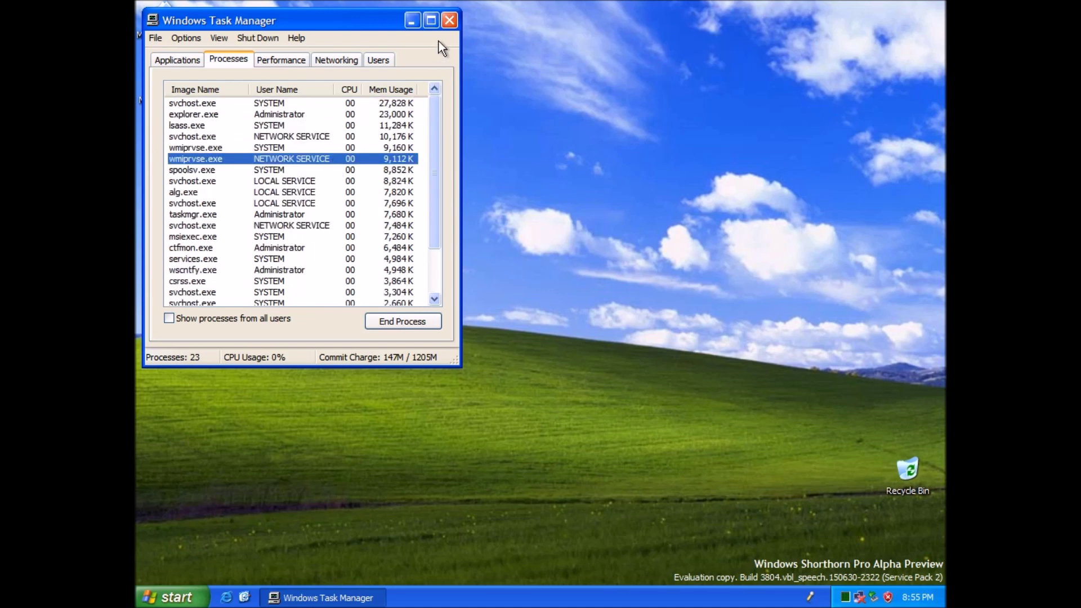
pyautogui.click(450, 20)
# - Launch System Information from the System Tools accessories and maximize its window to view the System Summary
pyautogui.click(192, 595)
pyautogui.moveTo(240, 538)
pyautogui.moveTo(385, 415)
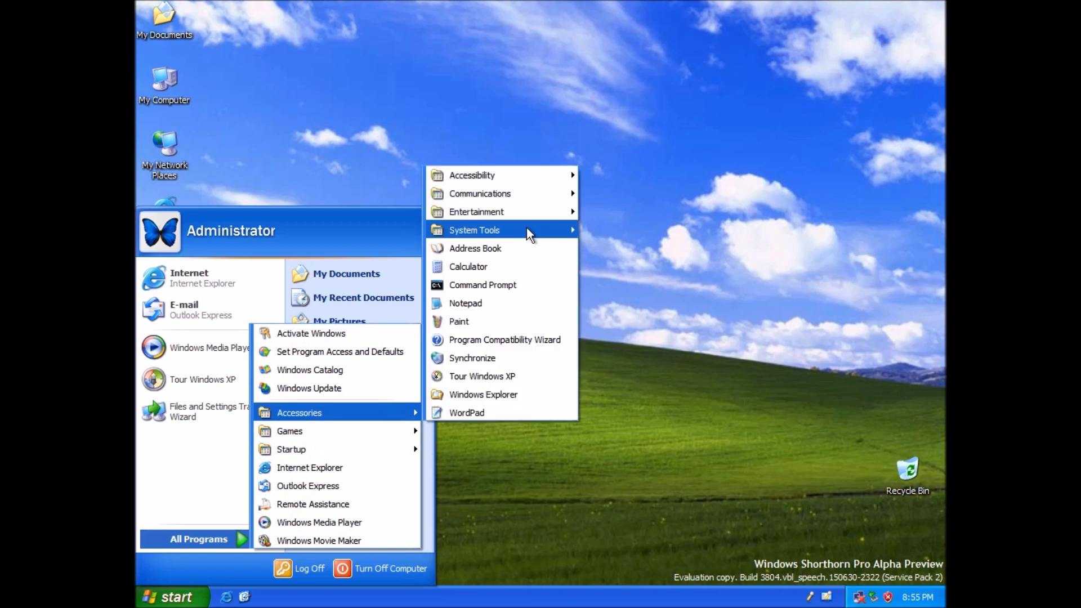
pyautogui.moveTo(526, 228)
pyautogui.click(663, 380)
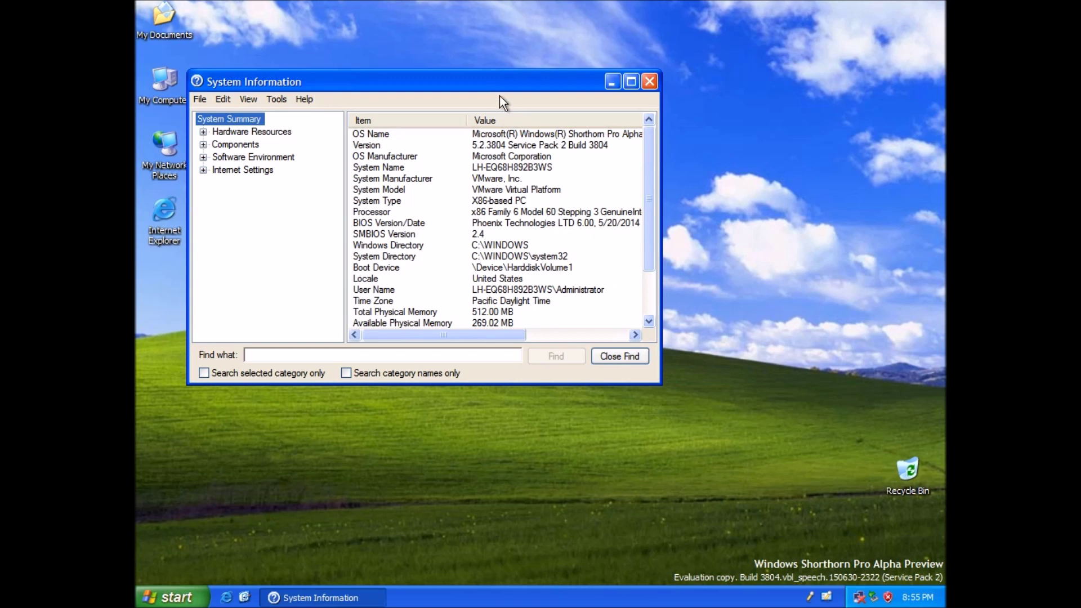
pyautogui.doubleClick(495, 80)
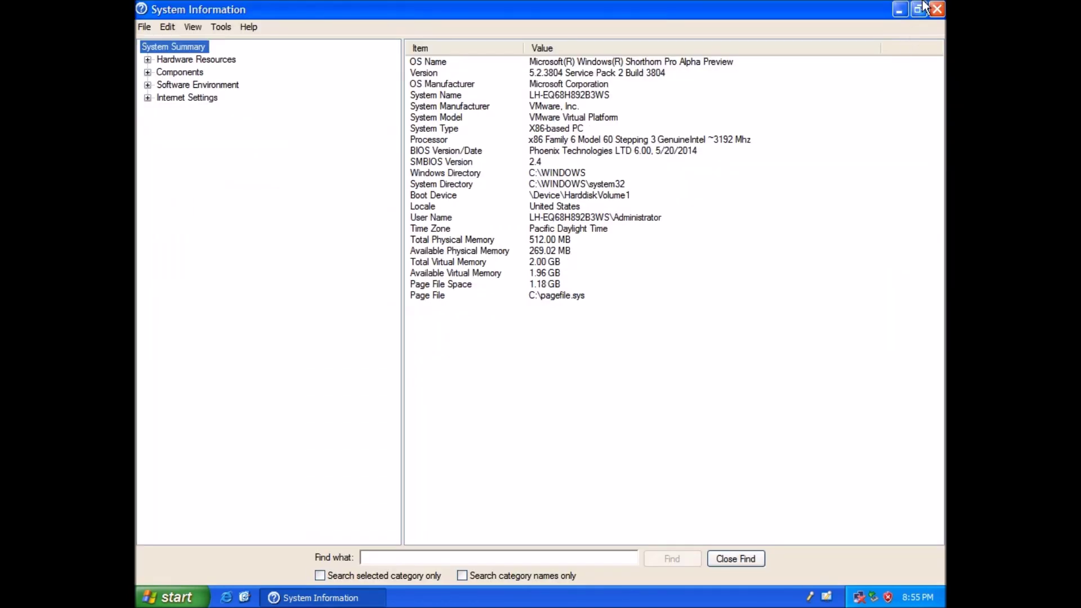
# - Check the version details in About System Information, and close System Information
pyautogui.click(249, 27)
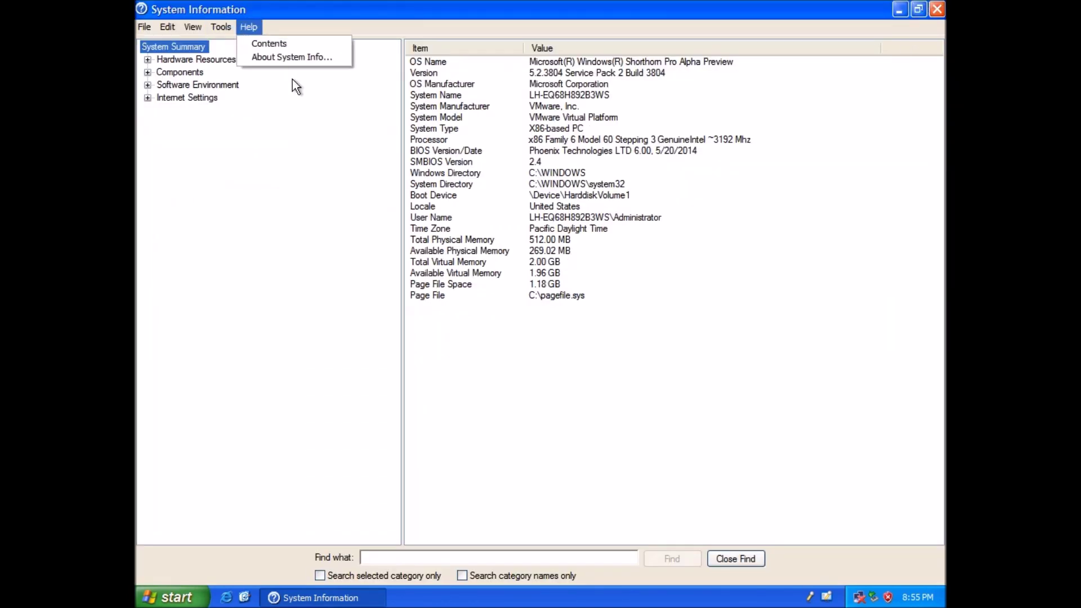
pyautogui.click(298, 61)
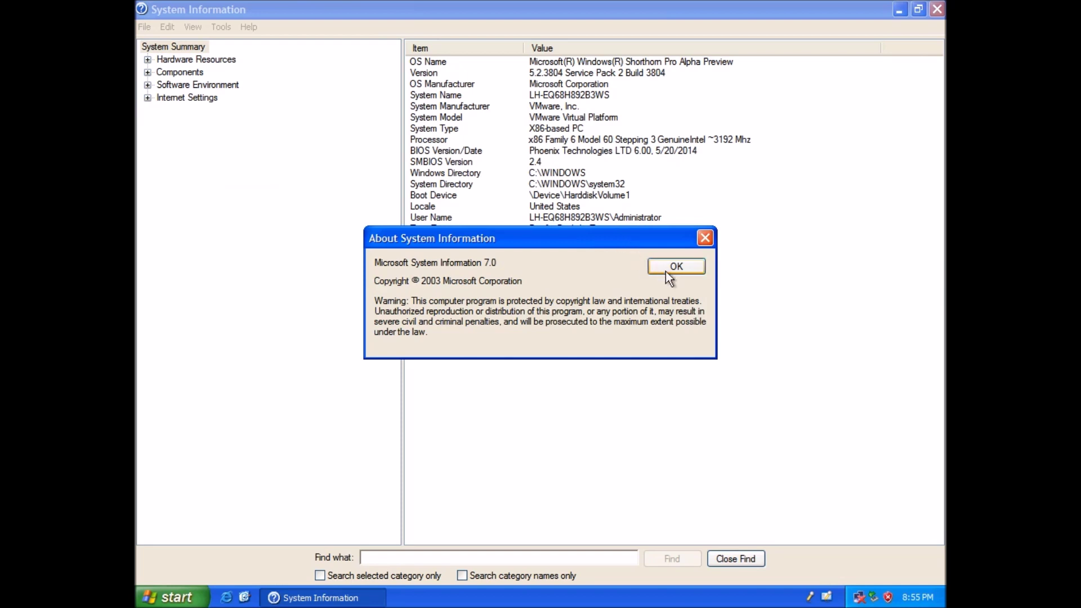
pyautogui.click(668, 268)
pyautogui.click(937, 12)
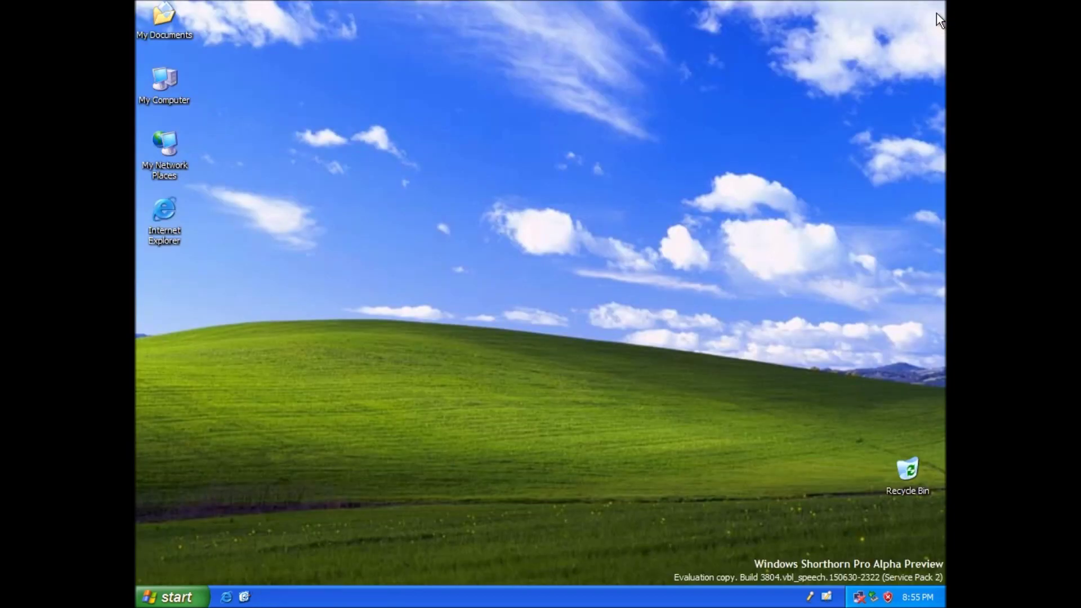